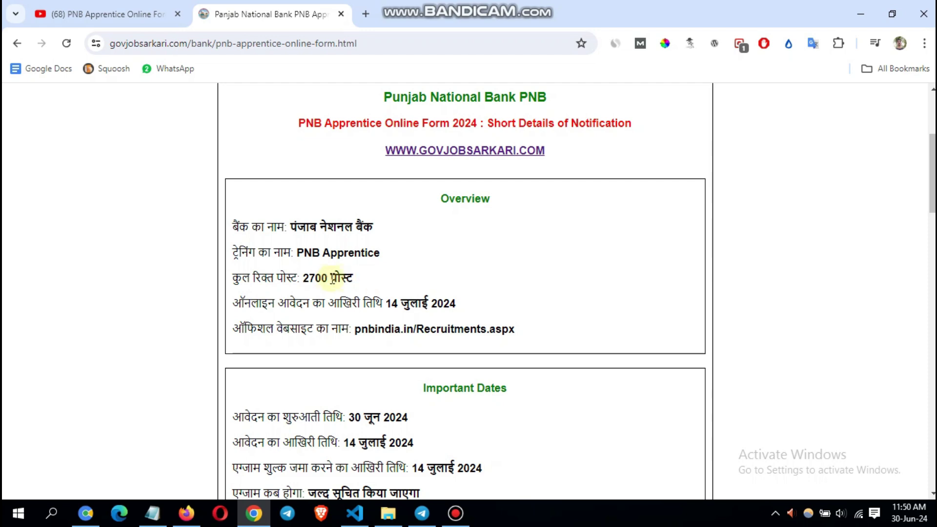
# - Examine the PNB Apprentice notice for its important dates, application fees, category-wise vacancies, eligibility and age relaxation
pyautogui.scroll(-3, 375, 282)
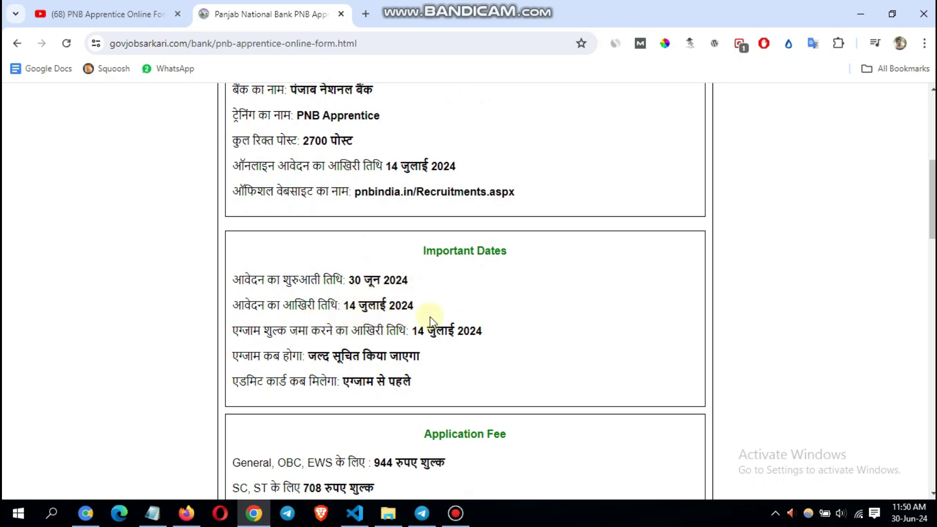
pyautogui.scroll(-5, 431, 321)
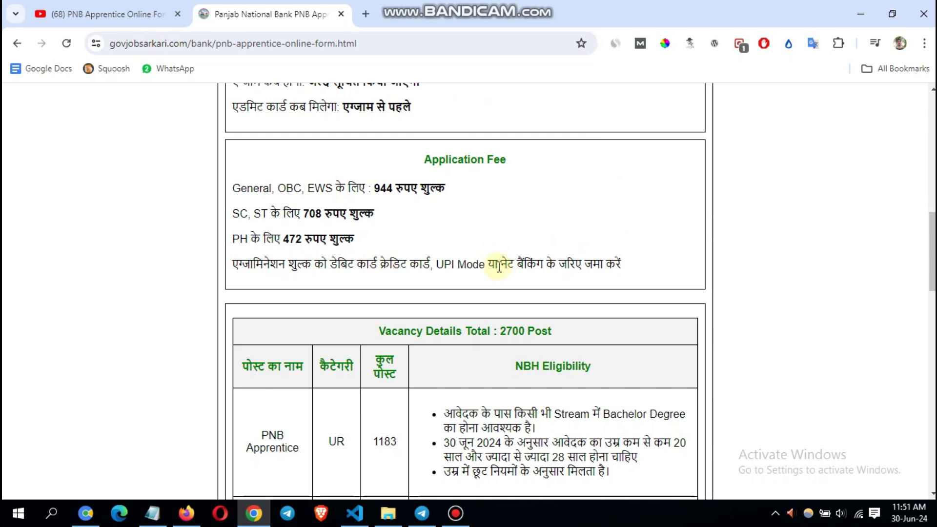
pyautogui.scroll(-3, 498, 266)
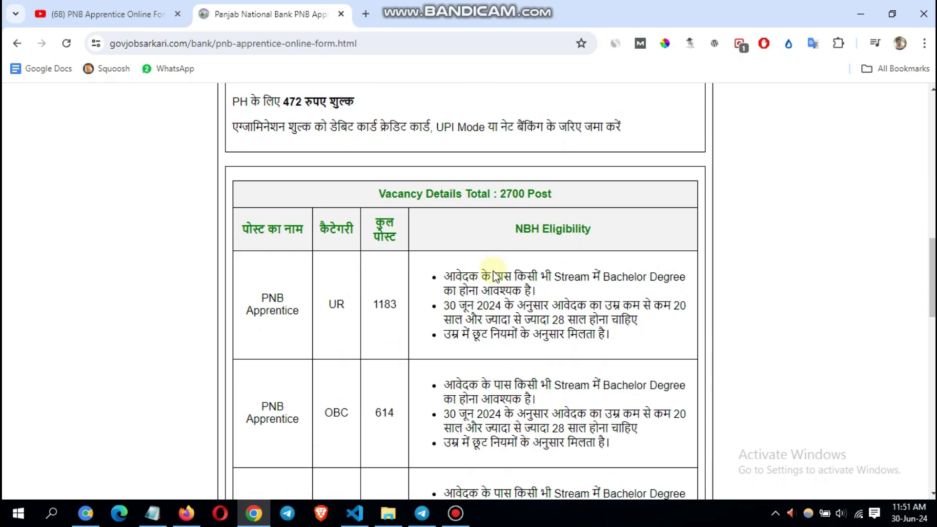
pyautogui.scroll(-1, 503, 276)
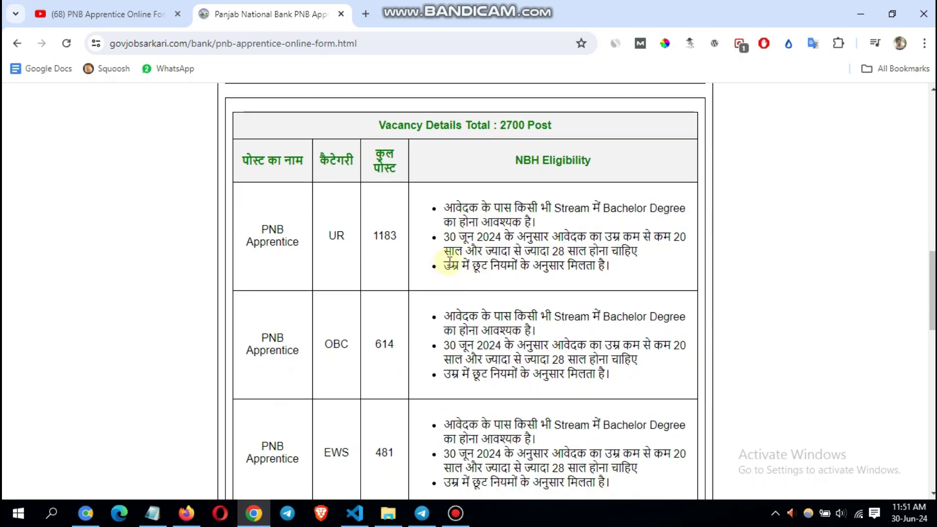
pyautogui.moveTo(502, 236); pyautogui.dragTo(681, 238)
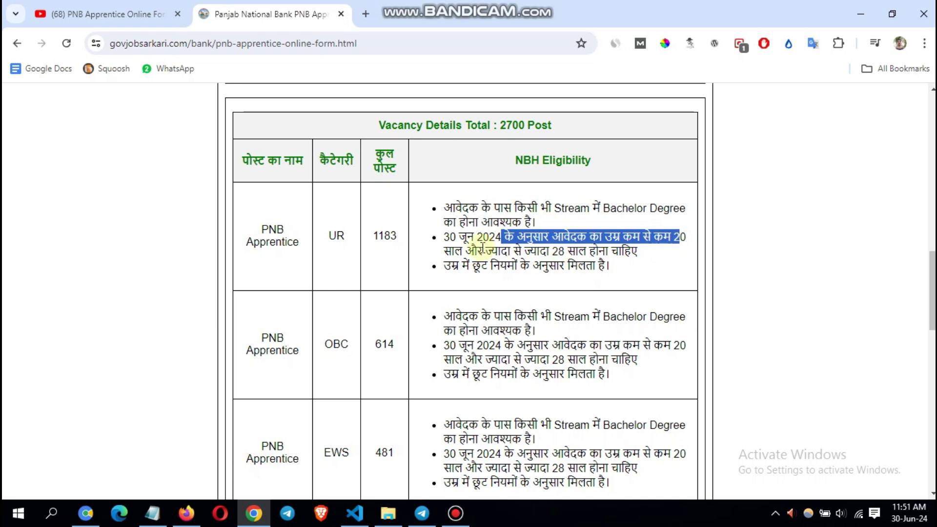
pyautogui.moveTo(483, 251); pyautogui.dragTo(584, 243)
pyautogui.click(549, 265)
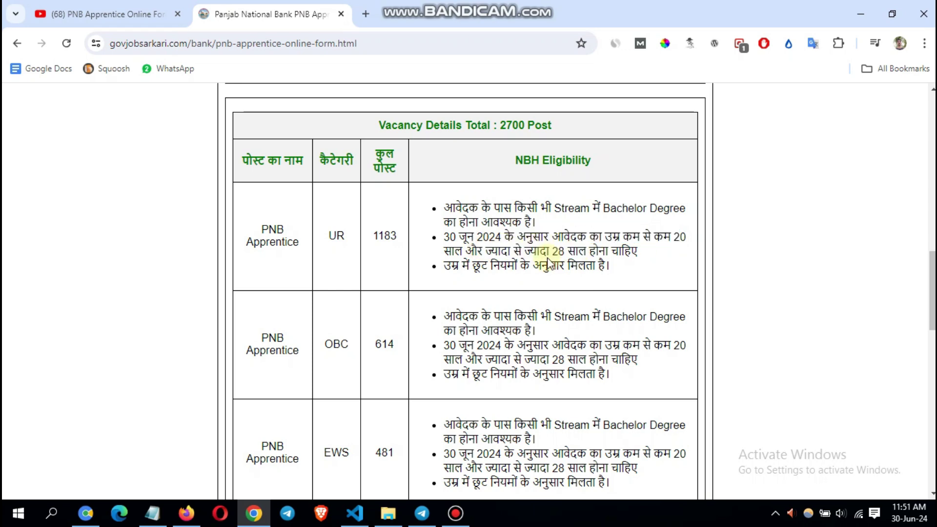
pyautogui.scroll(-1, 393, 244)
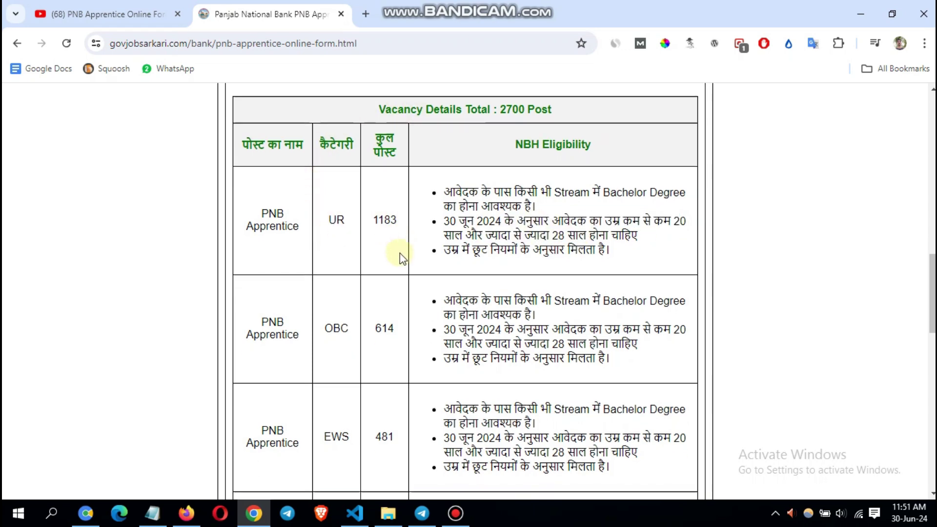
pyautogui.scroll(-5, 389, 313)
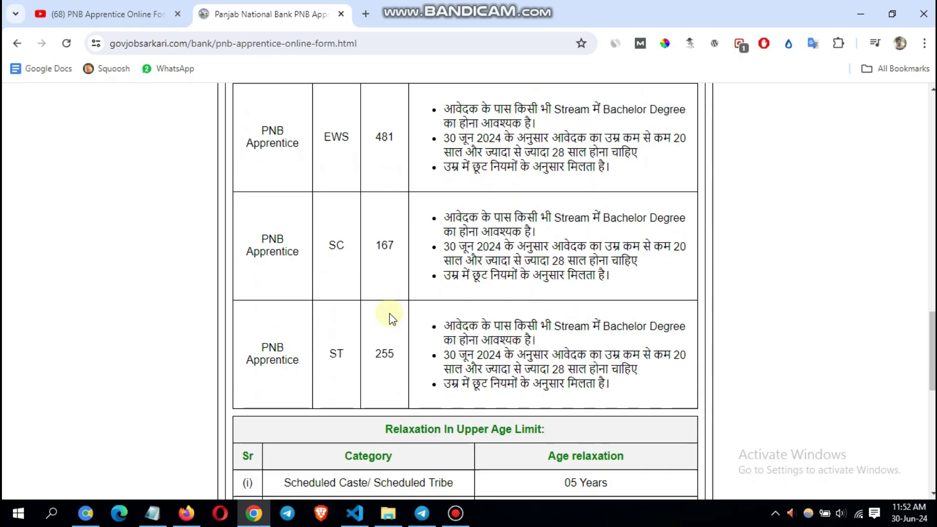
pyautogui.scroll(-8, 389, 316)
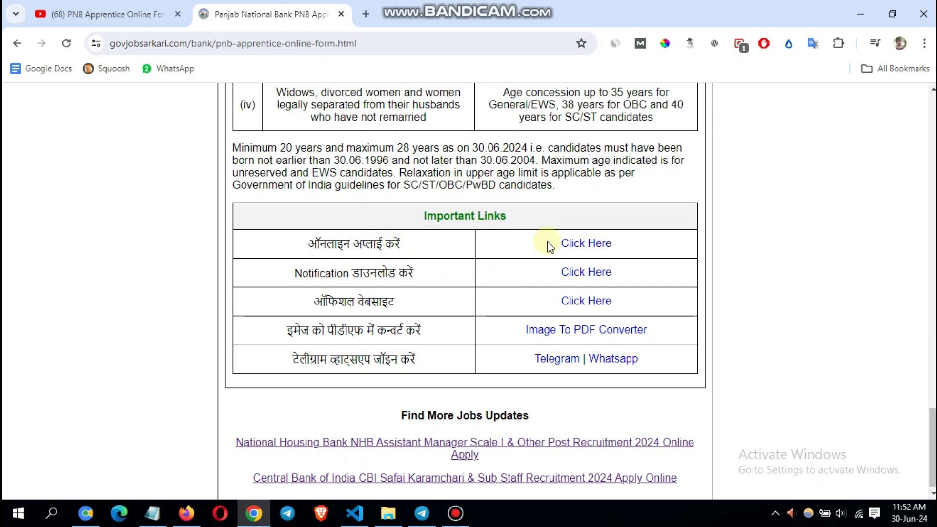
# - Check the website behind the notice's online application link and return to the notice page
pyautogui.click(582, 250)
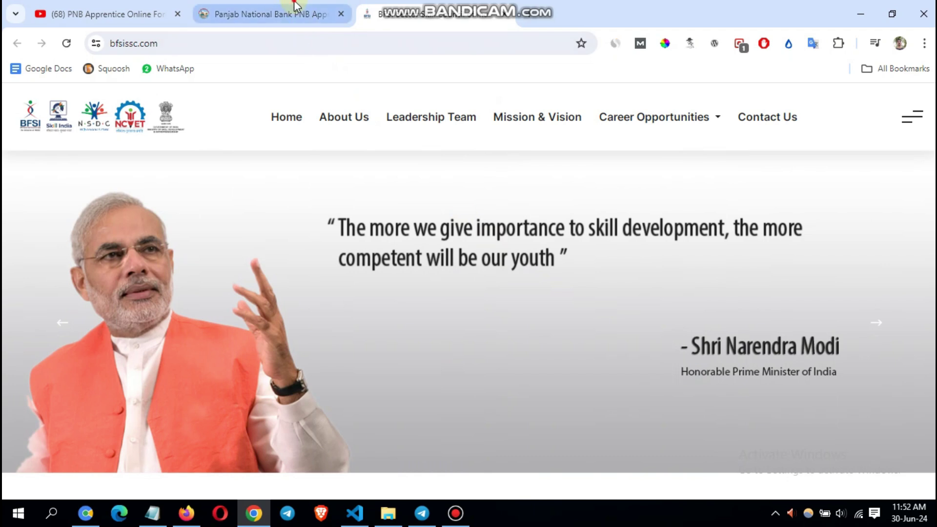
pyautogui.click(271, 13)
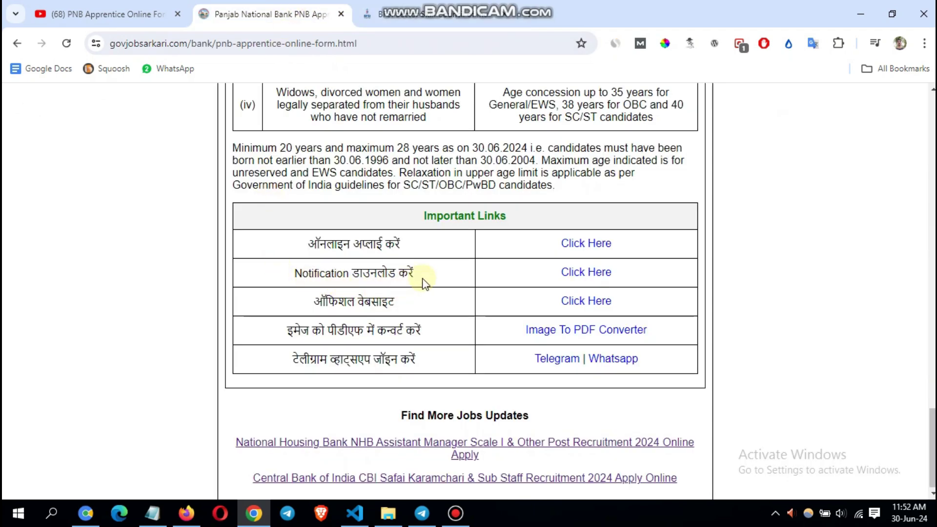
# - Open the notification PDF from Important Links and examine its circle-wise and category-wise apprentice seats
pyautogui.click(587, 275)
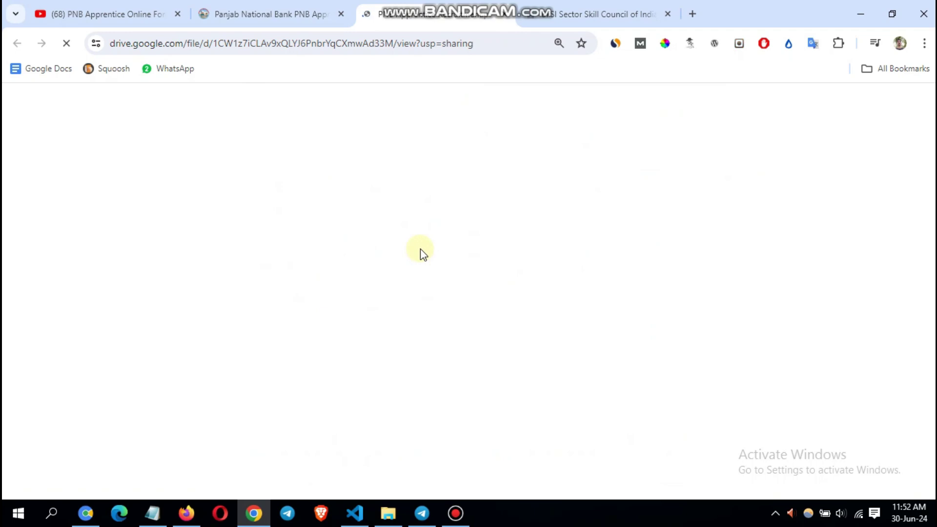
pyautogui.scroll(-3, 425, 299)
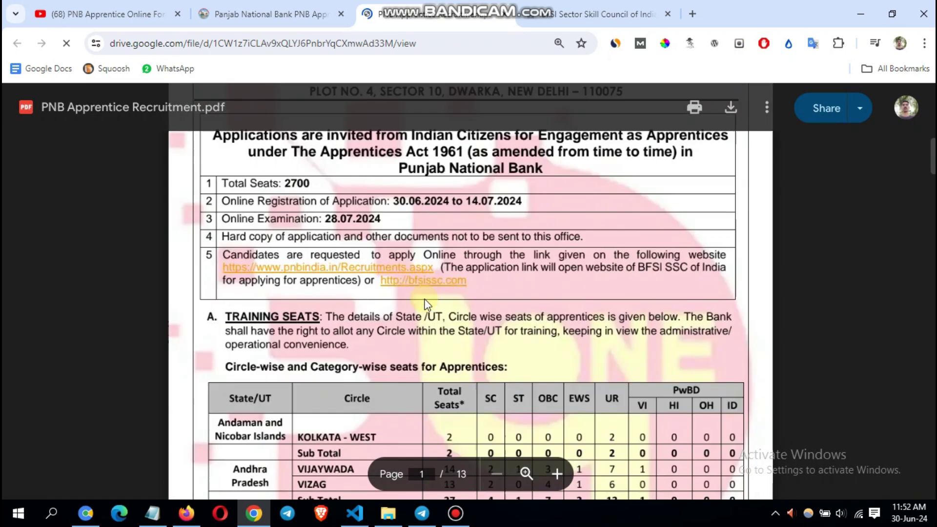
pyautogui.scroll(-2, 424, 299)
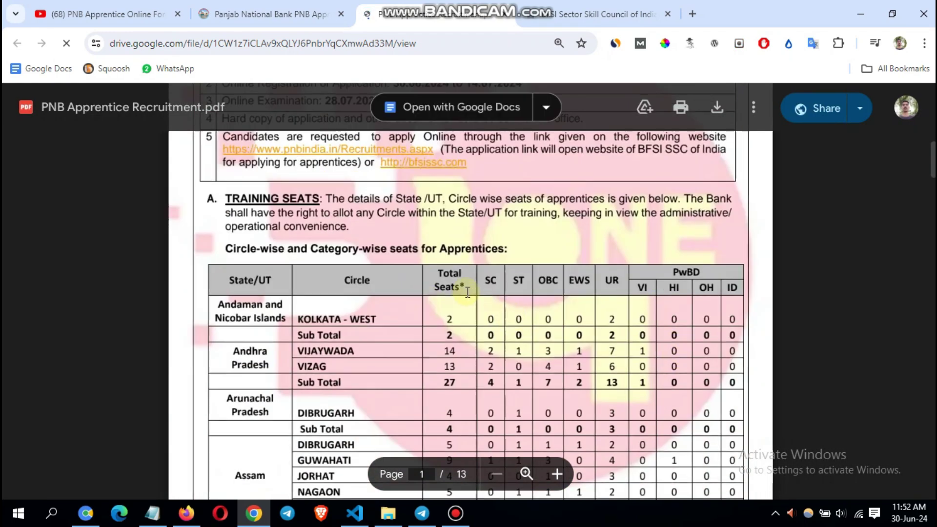
pyautogui.scroll(-3, 458, 323)
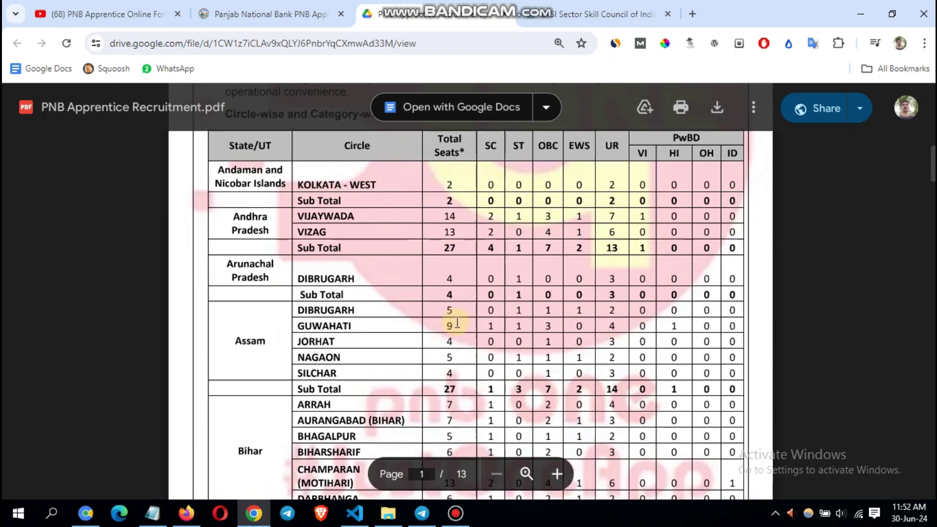
pyautogui.scroll(-5, 549, 335)
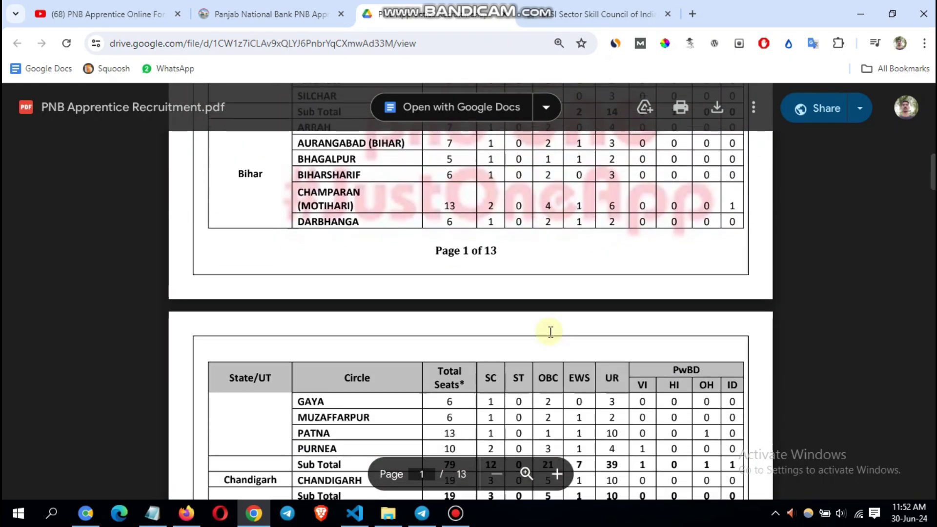
pyautogui.scroll(-15, 550, 332)
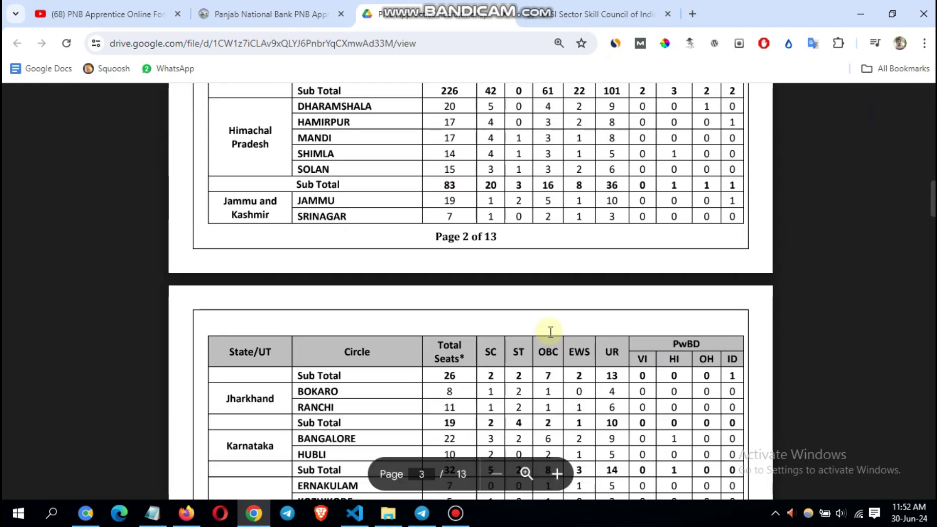
pyautogui.scroll(-15, 551, 332)
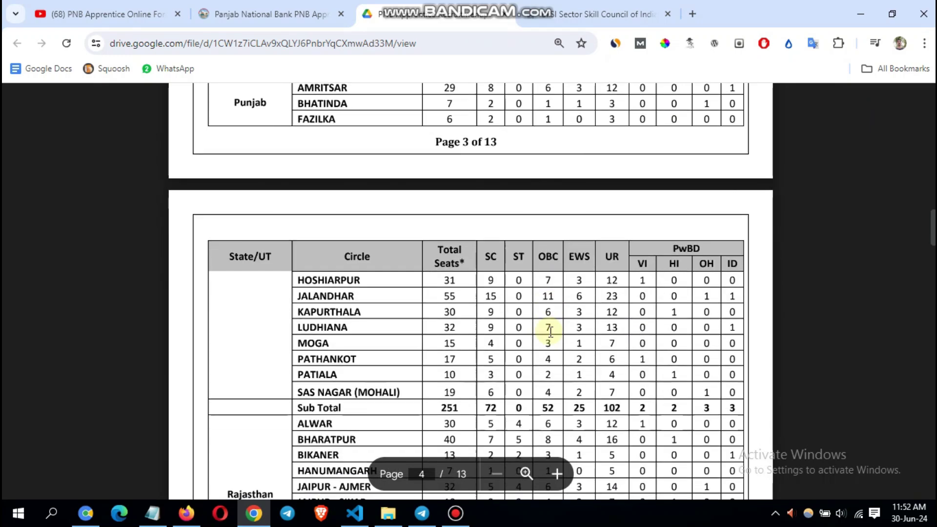
# - Examine the Educational Qualification section on page 8, highlighting the cut-off date, graduate degree requirement and local language proficiency rule
pyautogui.scroll(-15, 550, 331)
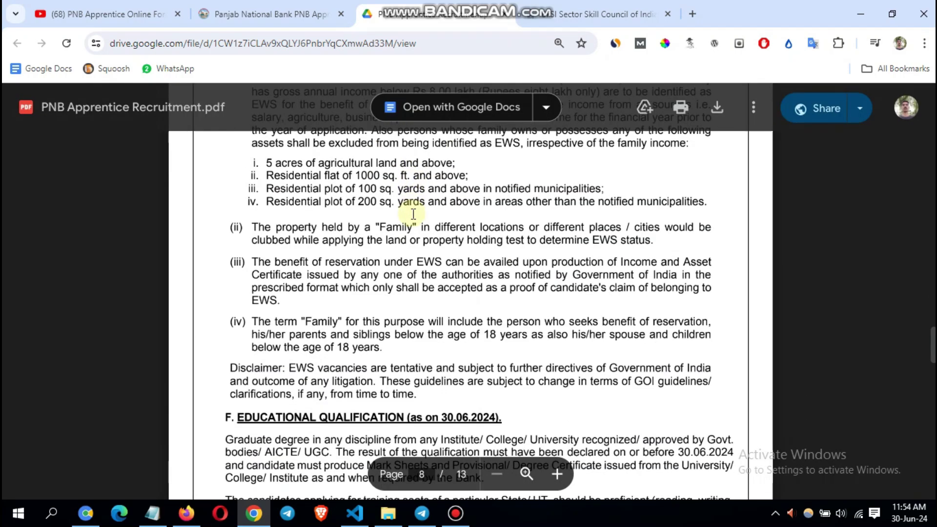
pyautogui.scroll(-6, 414, 215)
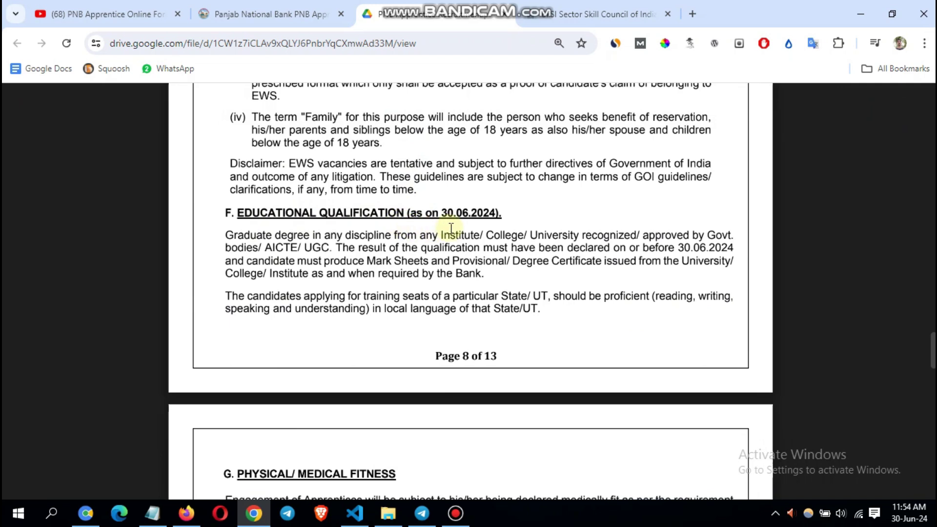
pyautogui.moveTo(442, 218); pyautogui.dragTo(484, 213)
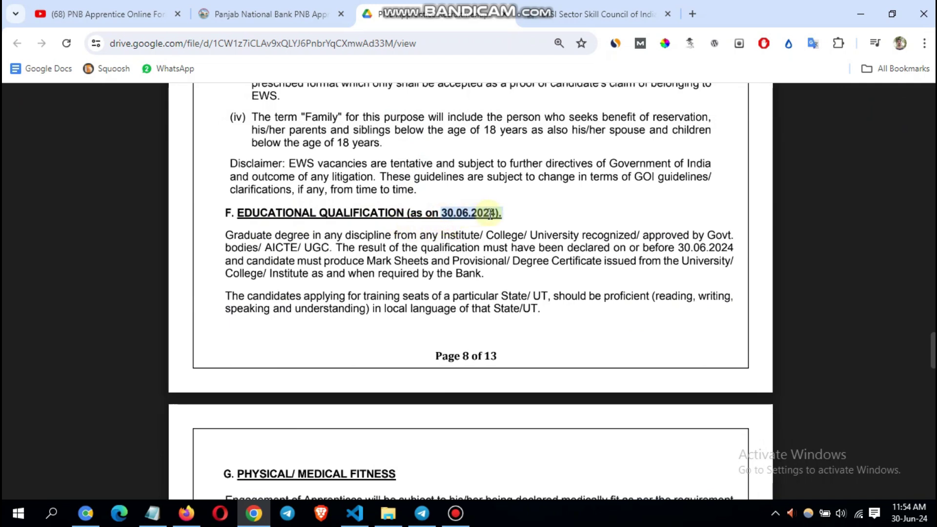
pyautogui.click(527, 209)
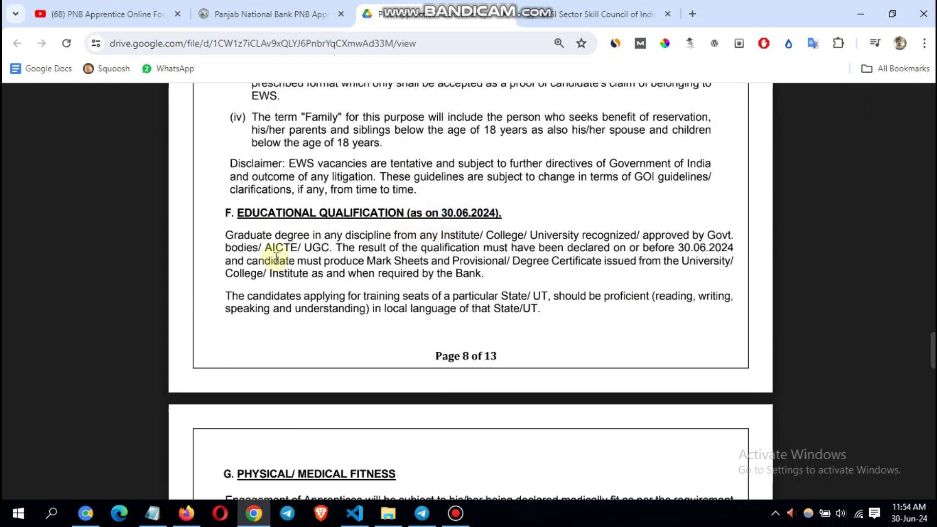
pyautogui.moveTo(225, 235); pyautogui.dragTo(446, 238)
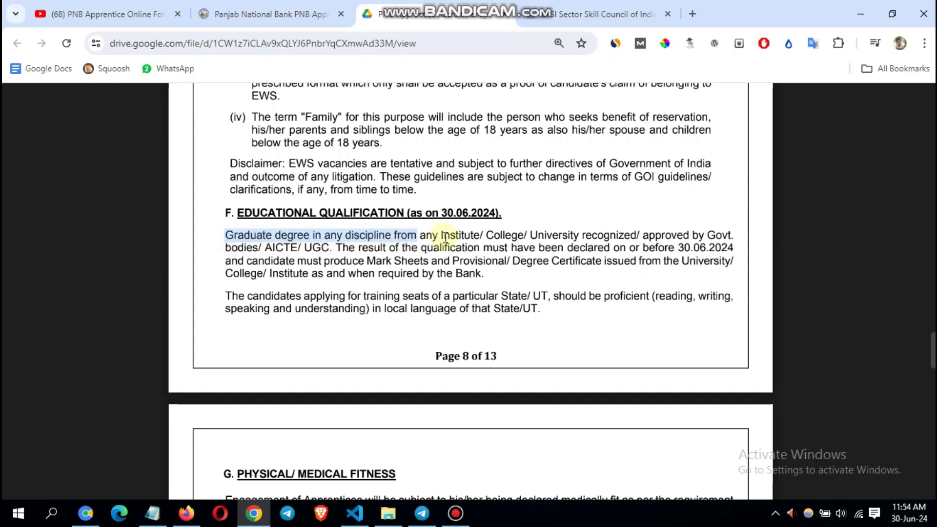
pyautogui.click(446, 239)
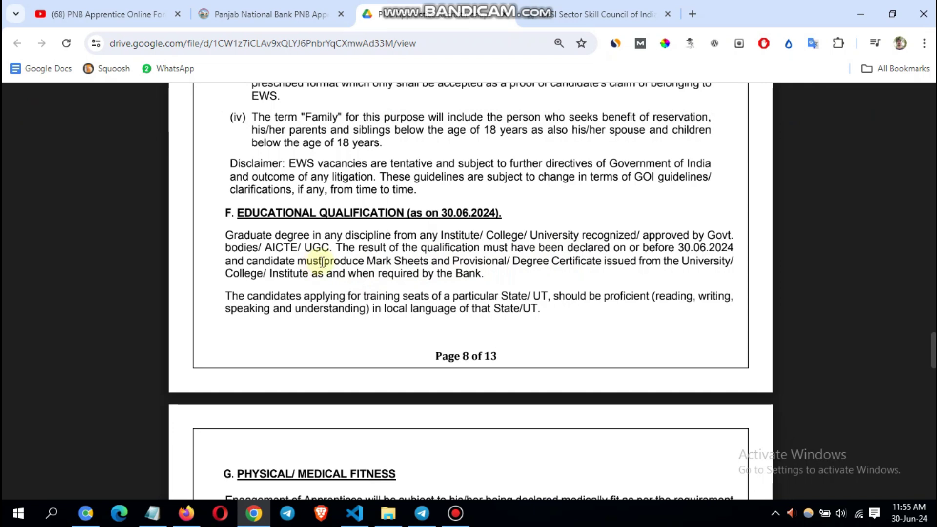
pyautogui.doubleClick(688, 246)
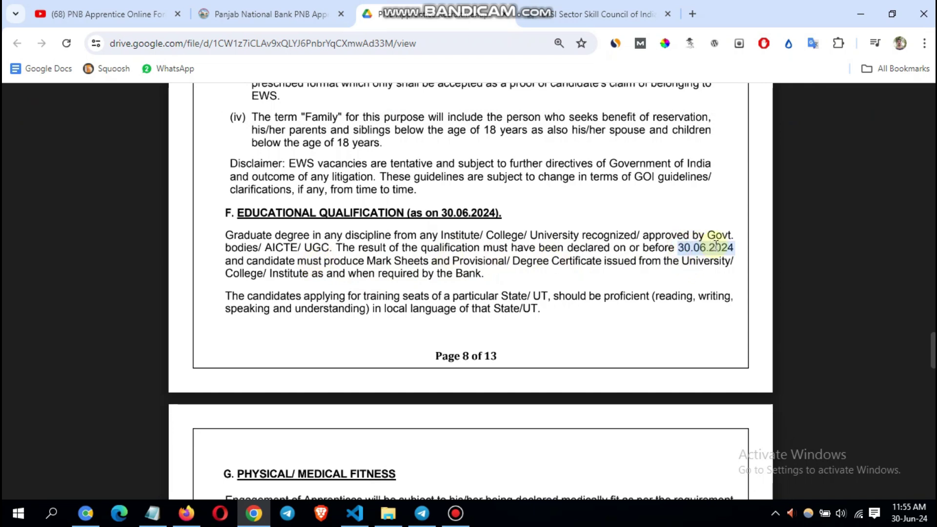
pyautogui.doubleClick(227, 295)
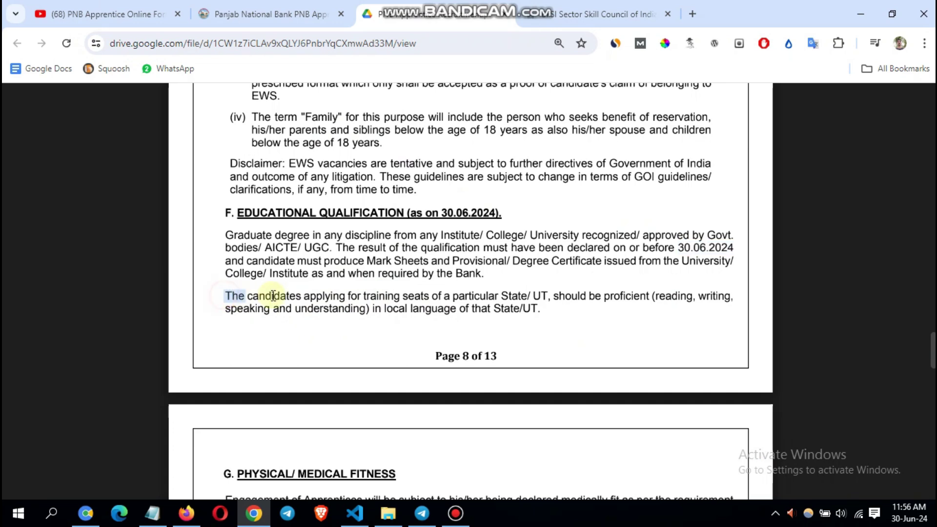
pyautogui.moveTo(273, 295); pyautogui.dragTo(543, 313)
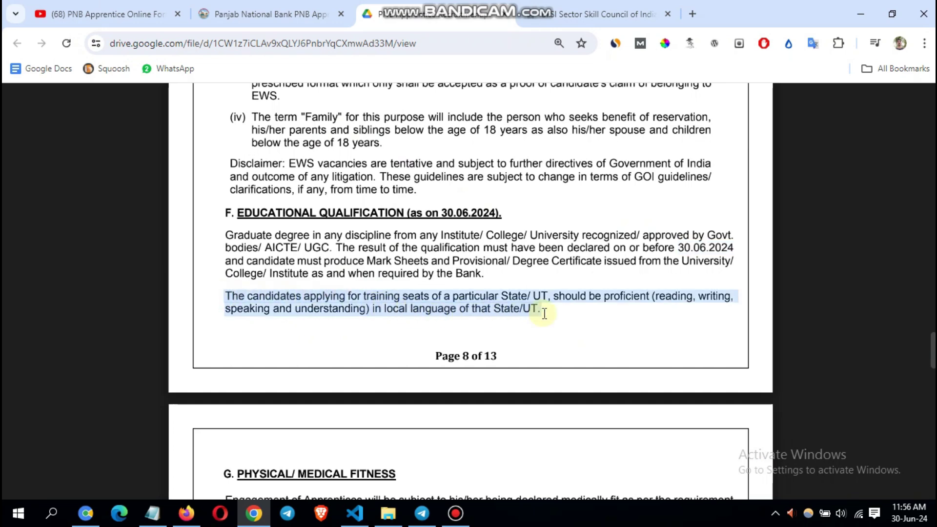
pyautogui.click(490, 312)
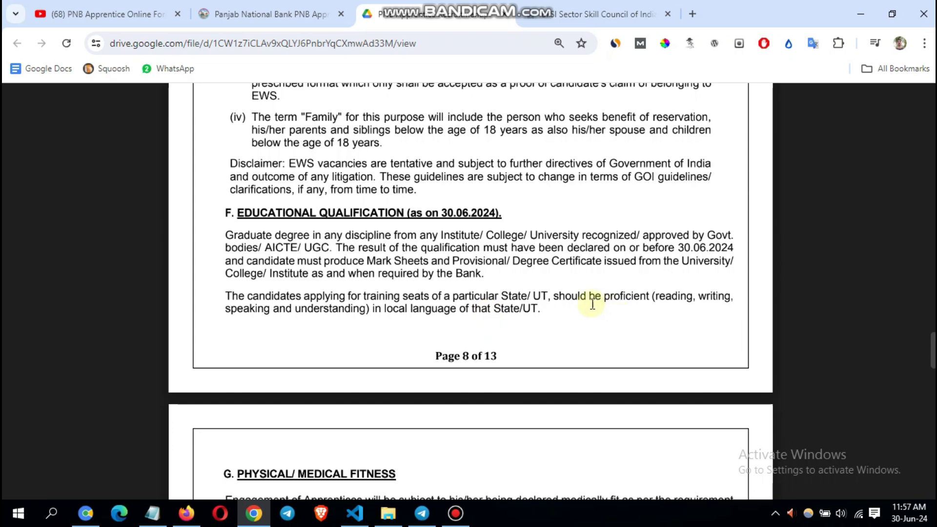
pyautogui.moveTo(554, 298); pyautogui.dragTo(357, 317)
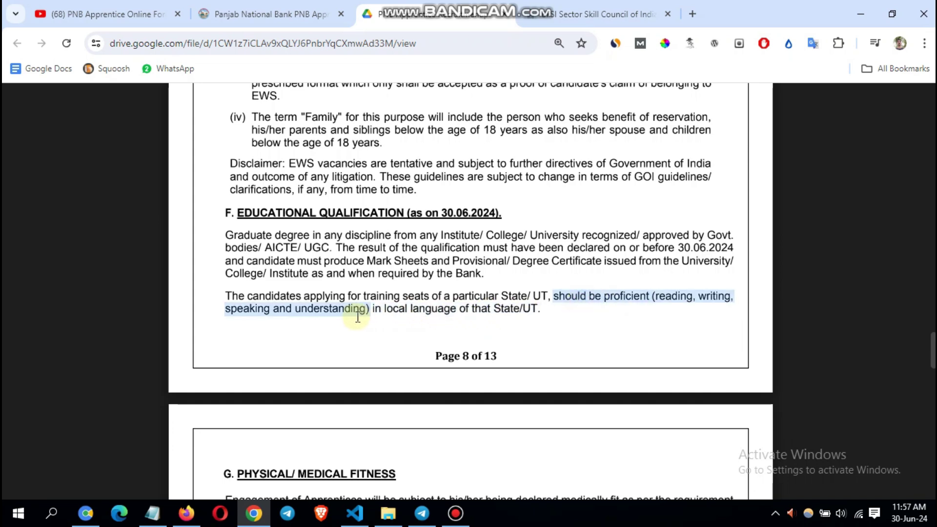
pyautogui.click(399, 312)
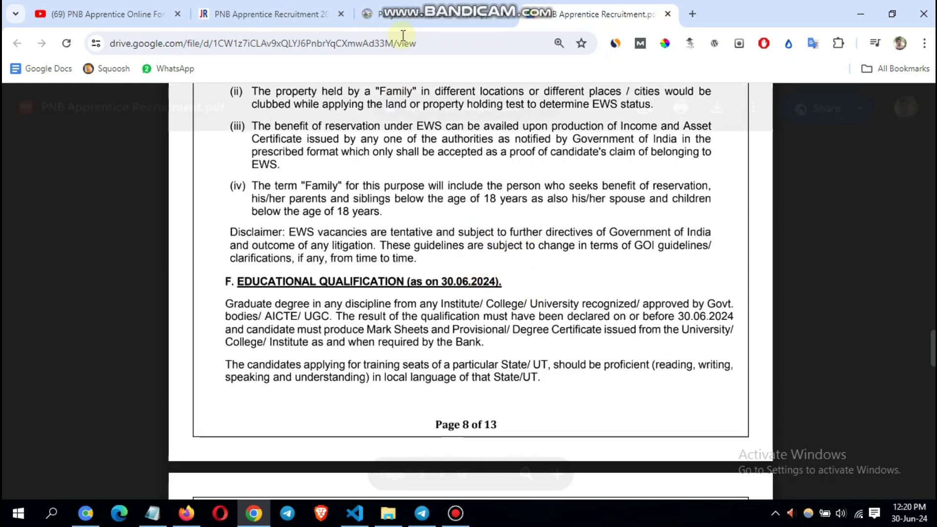
# - Return to the PNB Apprentice notice and open its online application form, looking over the email, enrolment number and full name fields
pyautogui.click(407, 19)
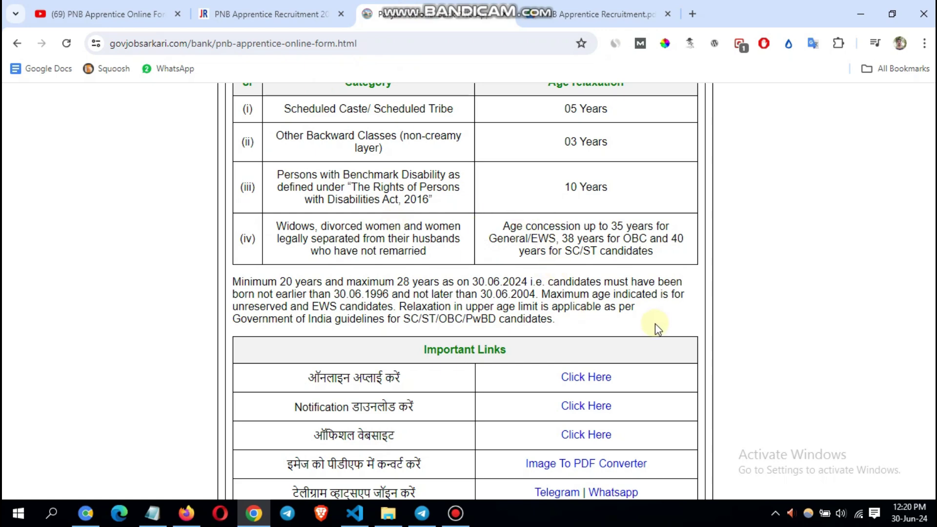
pyautogui.scroll(-3, 654, 325)
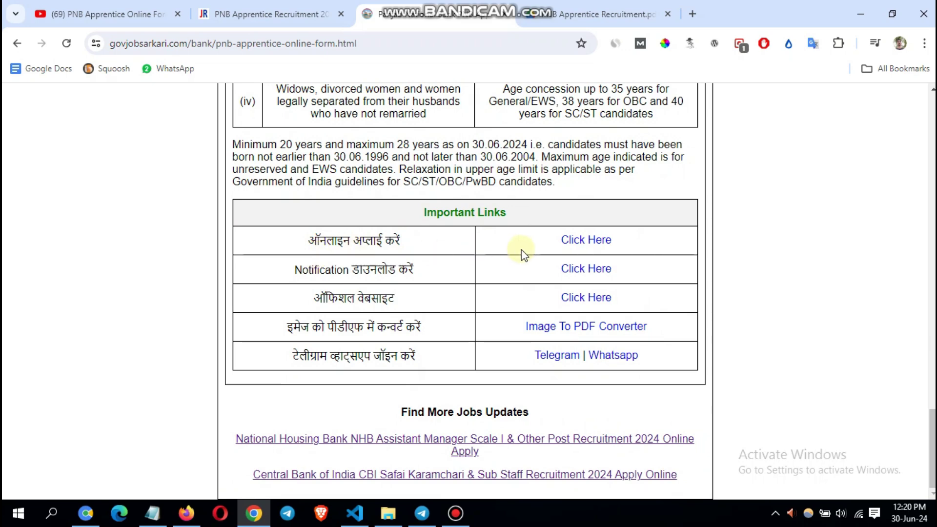
pyautogui.click(593, 241)
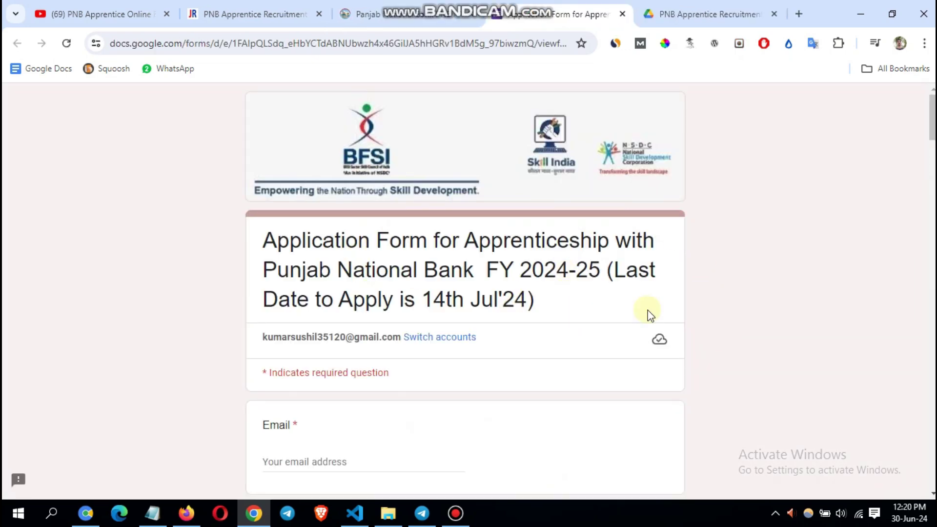
pyautogui.scroll(-7, 648, 314)
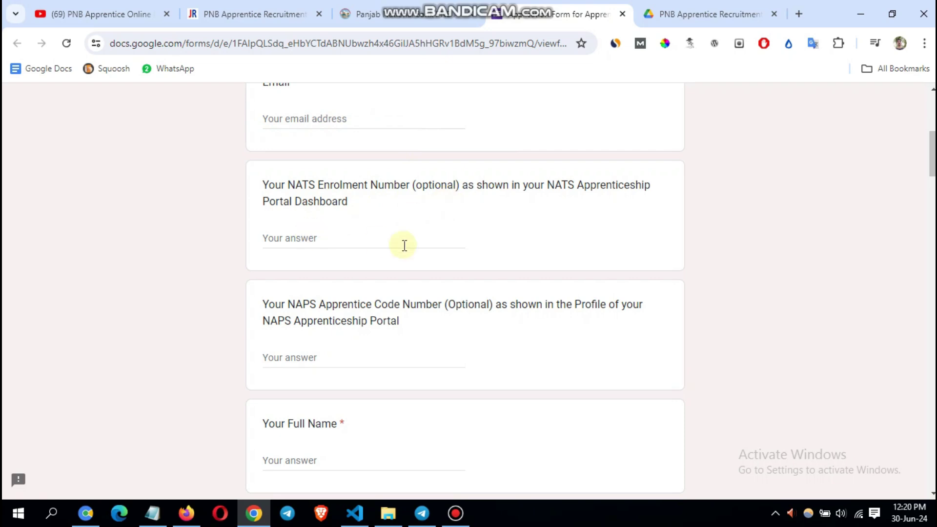
pyautogui.scroll(-1, 405, 245)
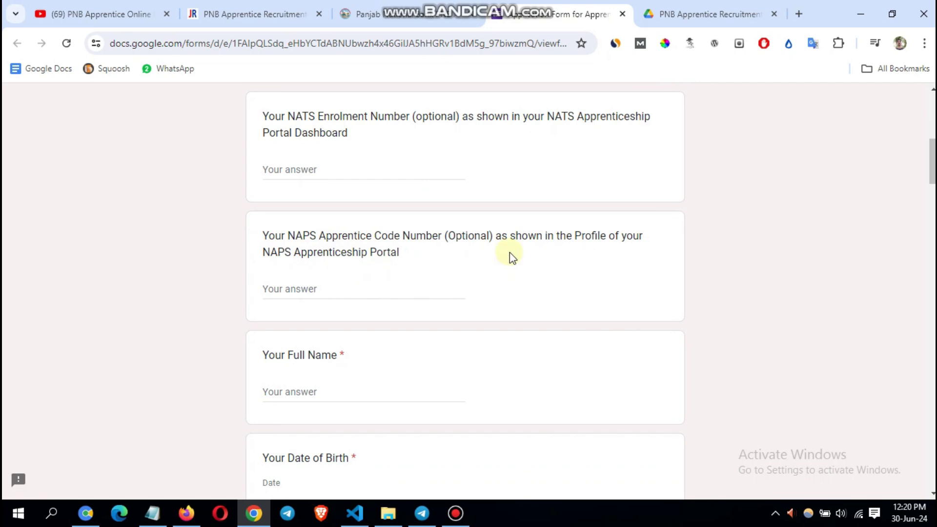
# - Look over the application form's full name, date of birth, gender, registered email, mobile number and Aadhar number questions, including the birth date picker
pyautogui.scroll(-2, 509, 253)
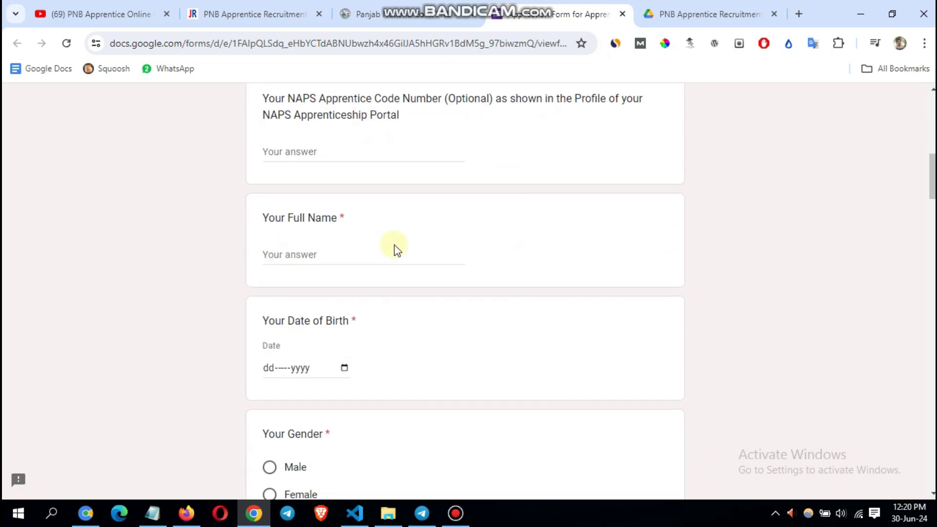
pyautogui.scroll(-2, 395, 249)
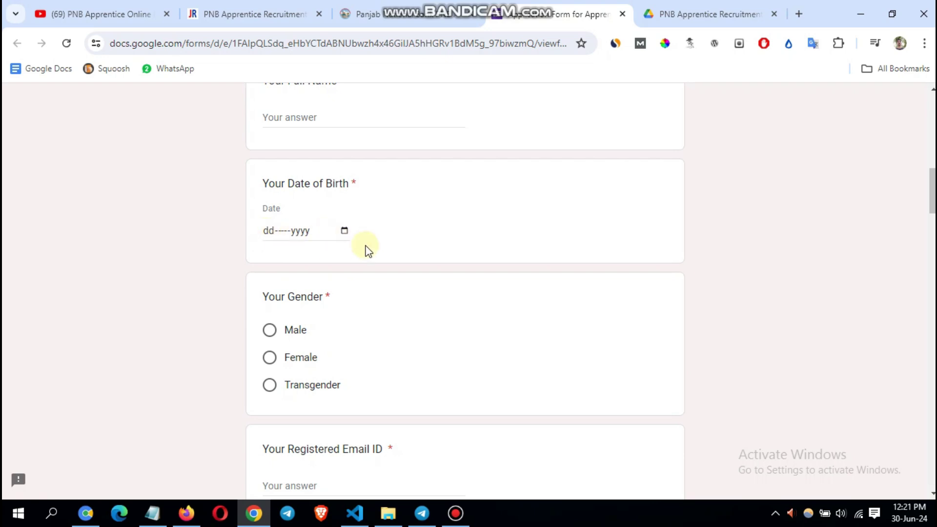
pyautogui.click(344, 230)
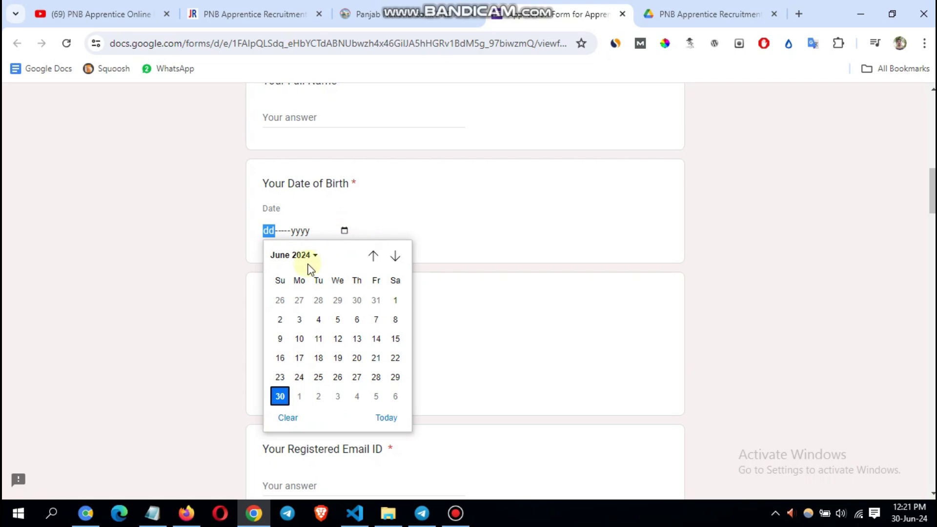
pyautogui.click(420, 258)
pyautogui.scroll(-2, 416, 252)
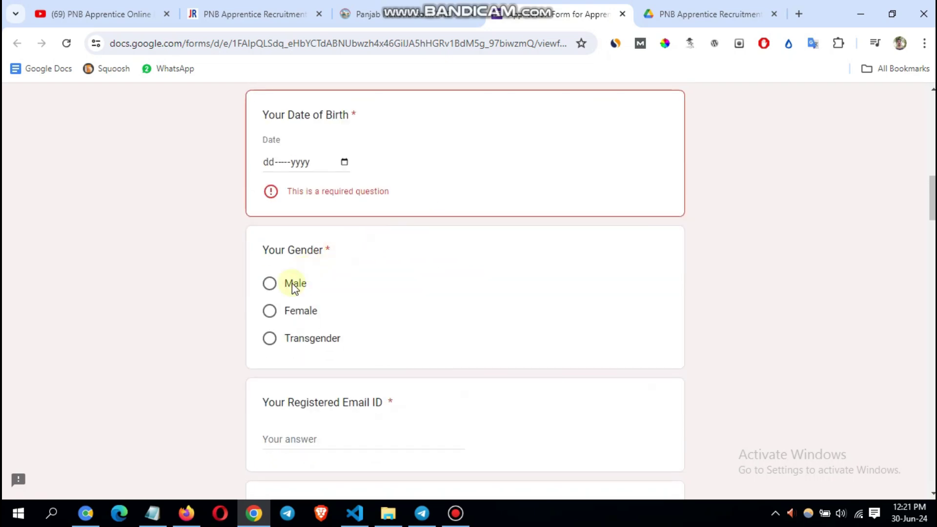
pyautogui.scroll(-1, 311, 314)
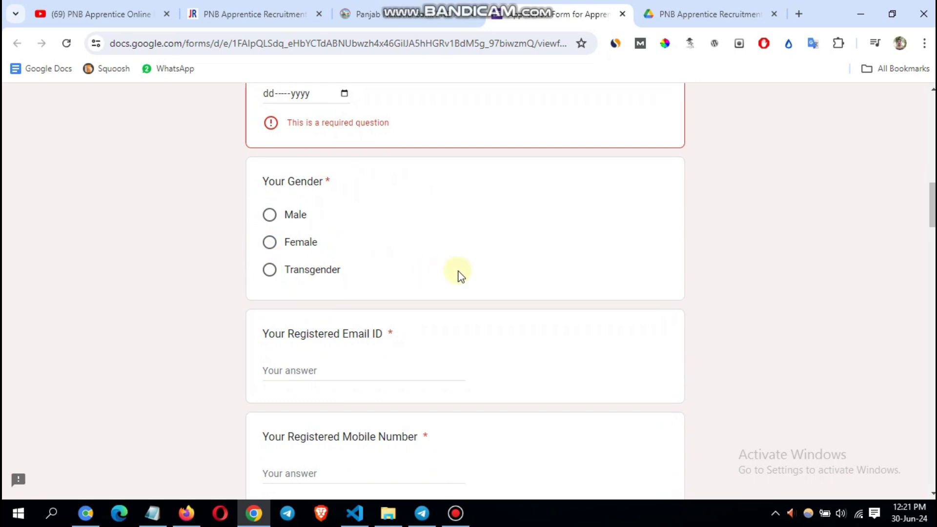
pyautogui.scroll(-2, 458, 274)
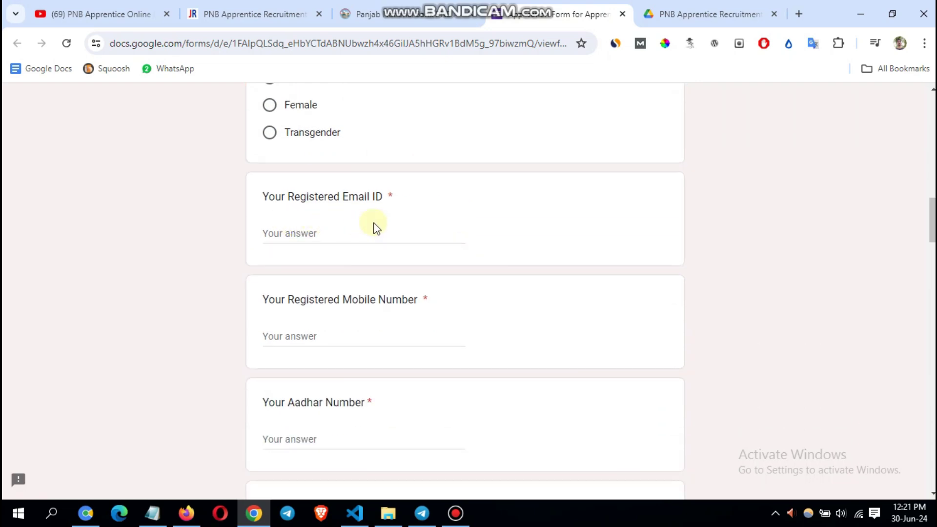
pyautogui.scroll(-2, 316, 235)
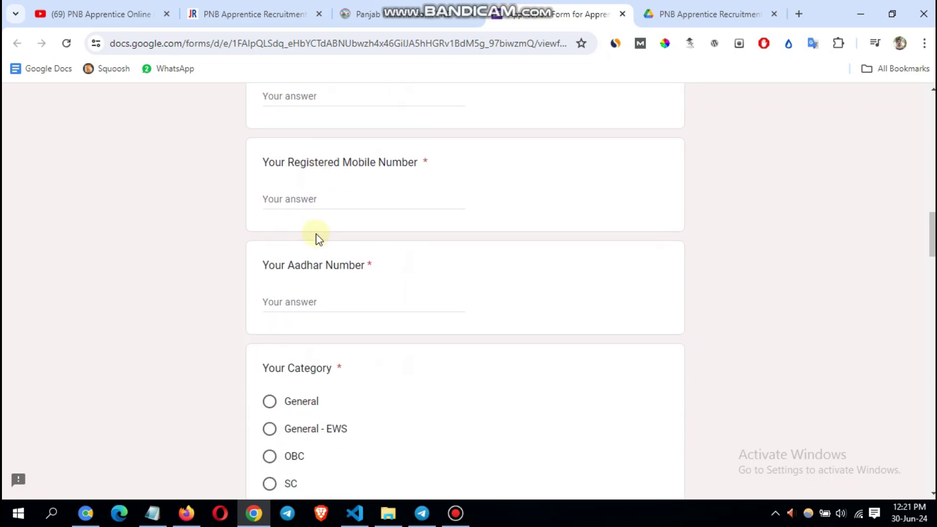
pyautogui.scroll(-1, 354, 207)
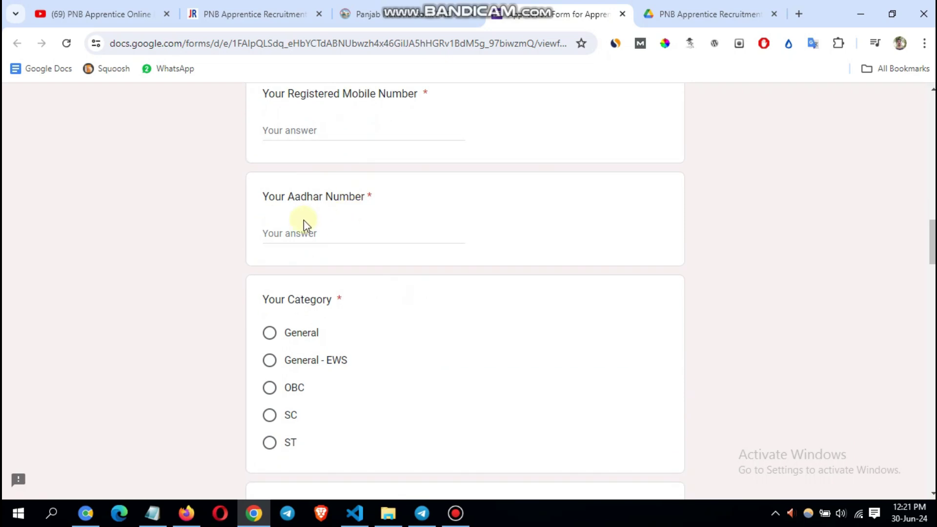
# - Examine the form's category options, the eligible examination fee for each group, and the scribe details for PWBD candidates
pyautogui.scroll(-1, 361, 247)
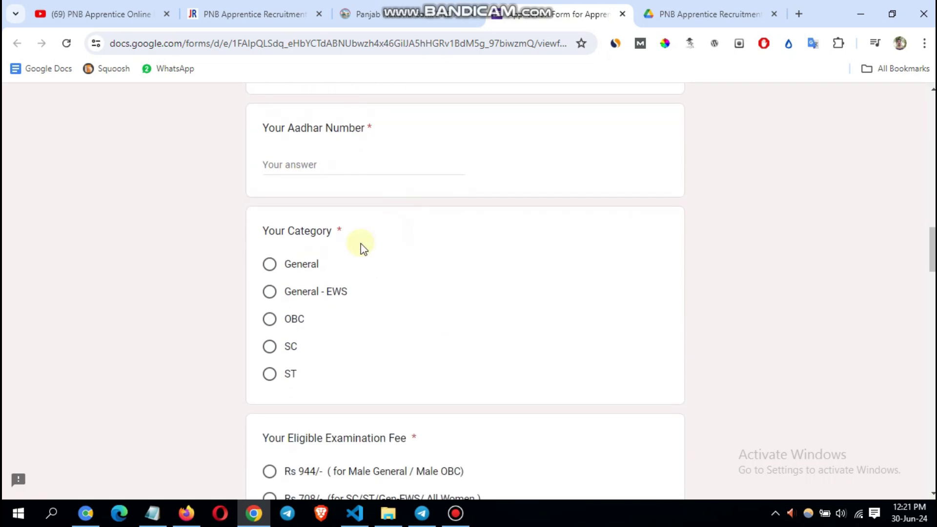
pyautogui.scroll(-2, 433, 317)
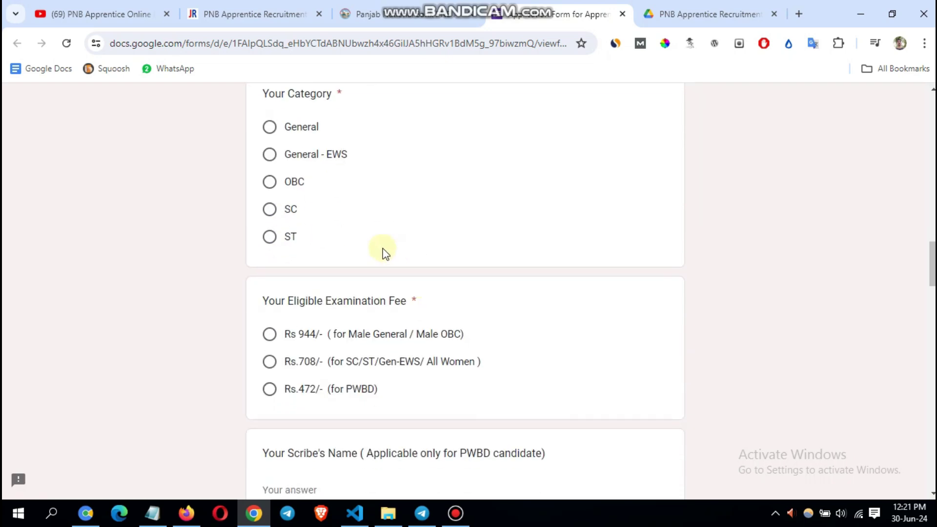
pyautogui.scroll(1, 384, 251)
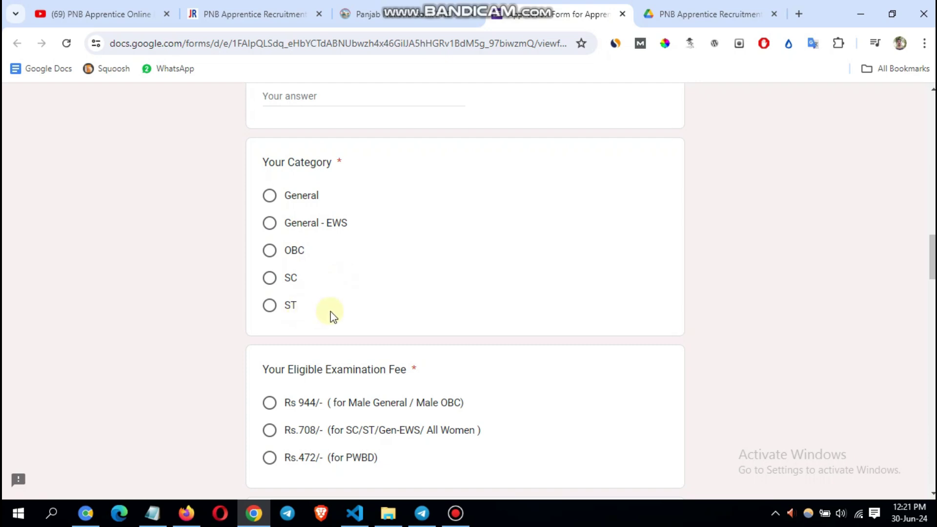
pyautogui.scroll(-1, 334, 311)
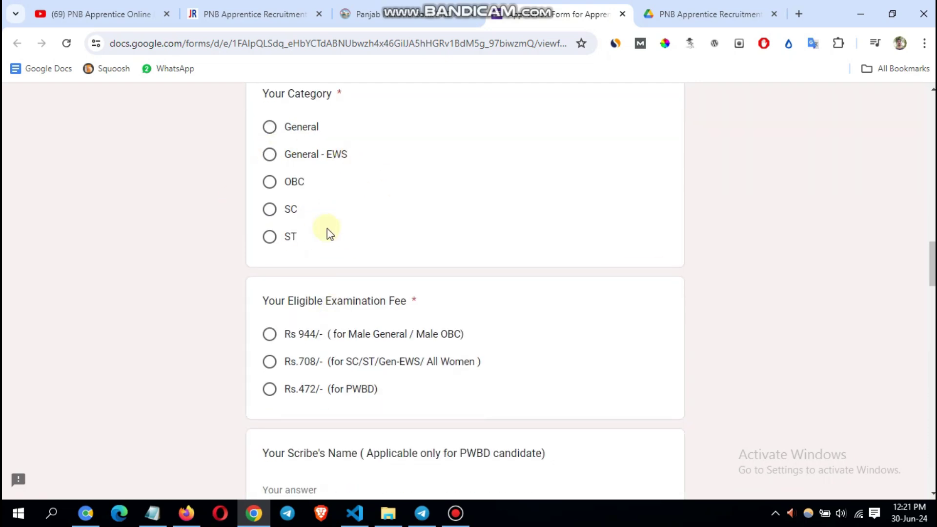
pyautogui.scroll(-2, 328, 233)
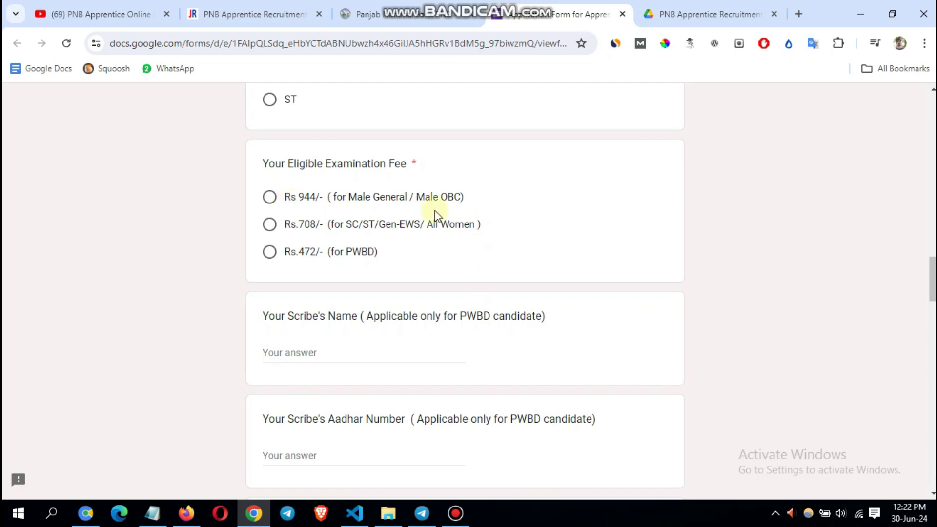
pyautogui.scroll(-1, 356, 260)
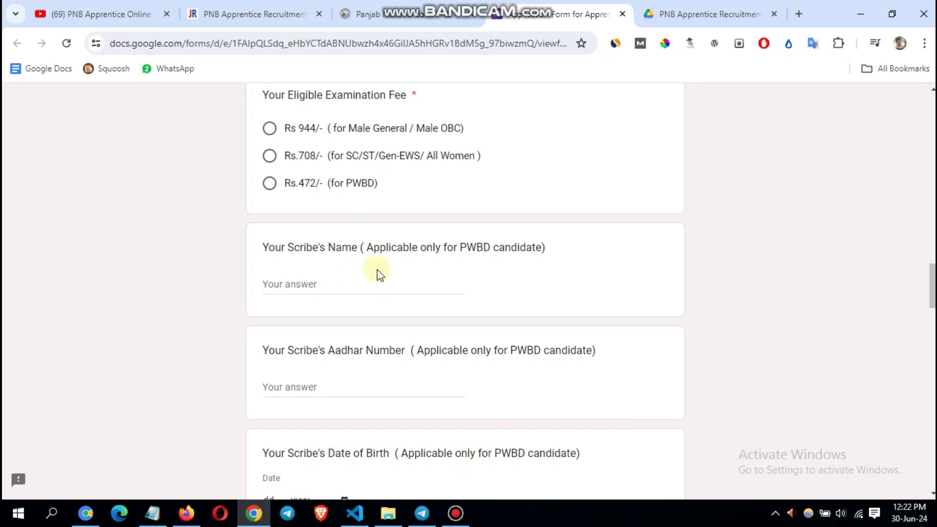
pyautogui.scroll(-1, 327, 307)
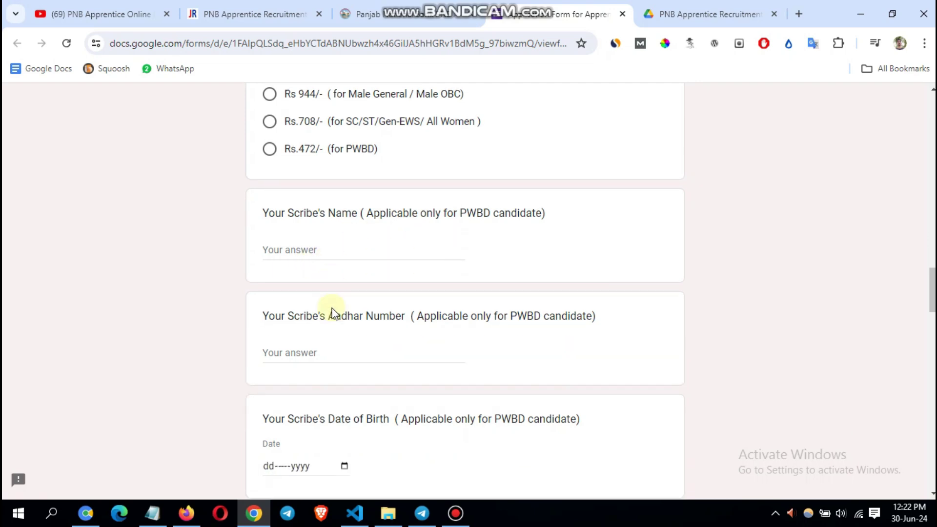
pyautogui.scroll(-1, 332, 312)
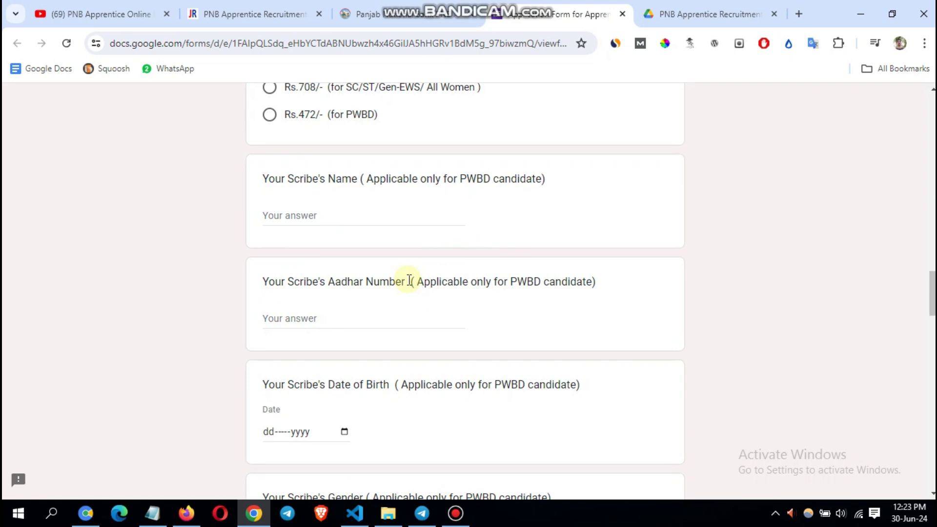
# - Go past the scribe questions and set the graduation degree to B A
pyautogui.scroll(-9, 425, 285)
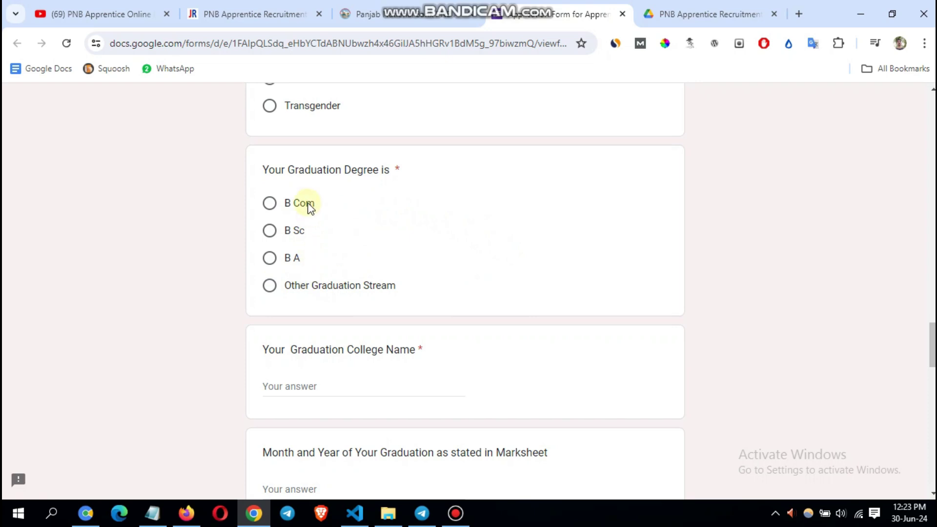
pyautogui.click(268, 289)
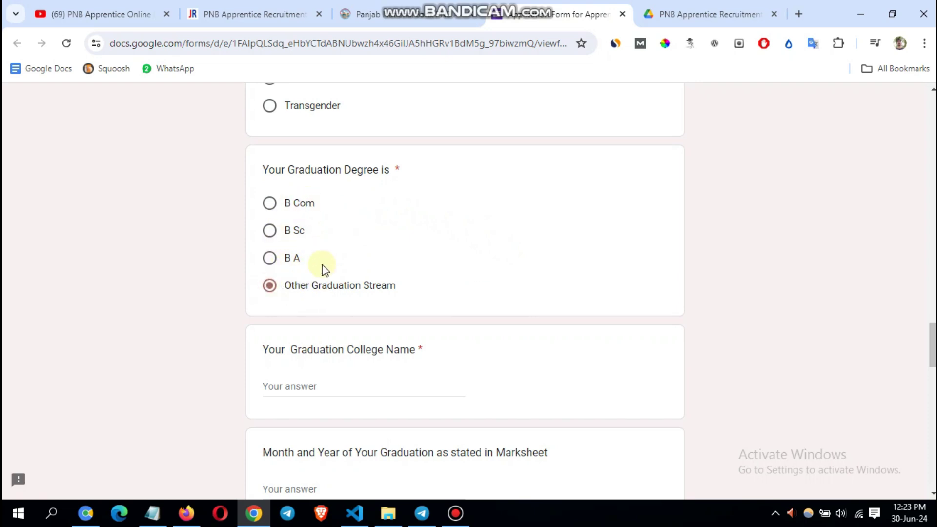
pyautogui.click(271, 231)
pyautogui.click(271, 204)
pyautogui.click(270, 256)
# - Leave the graduation college name empty and enter aug/2024 as the graduation month and year stated in the marksheet
pyautogui.scroll(-3, 380, 283)
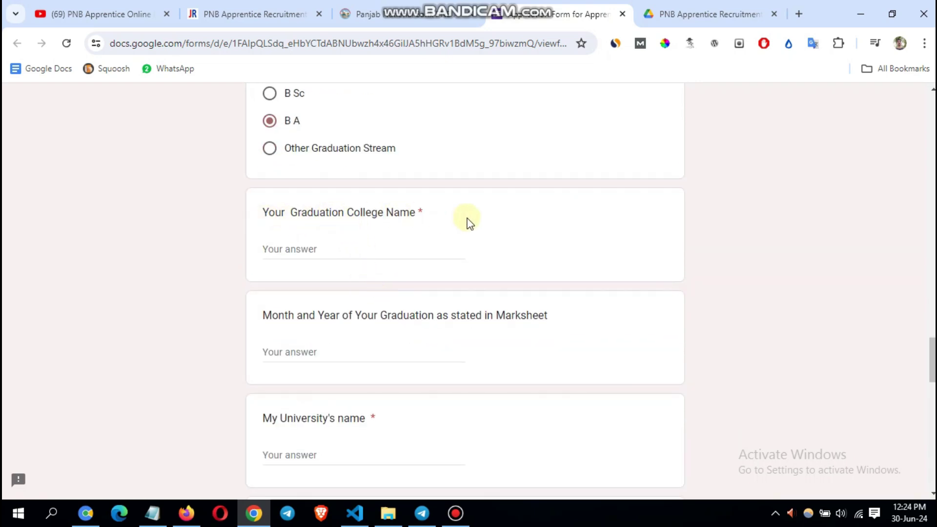
pyautogui.click(304, 246)
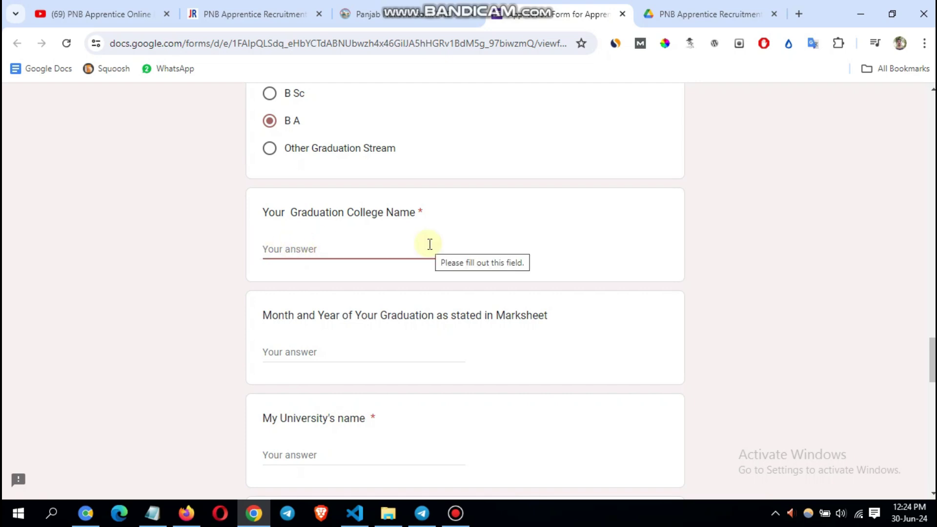
pyautogui.scroll(-1, 402, 252)
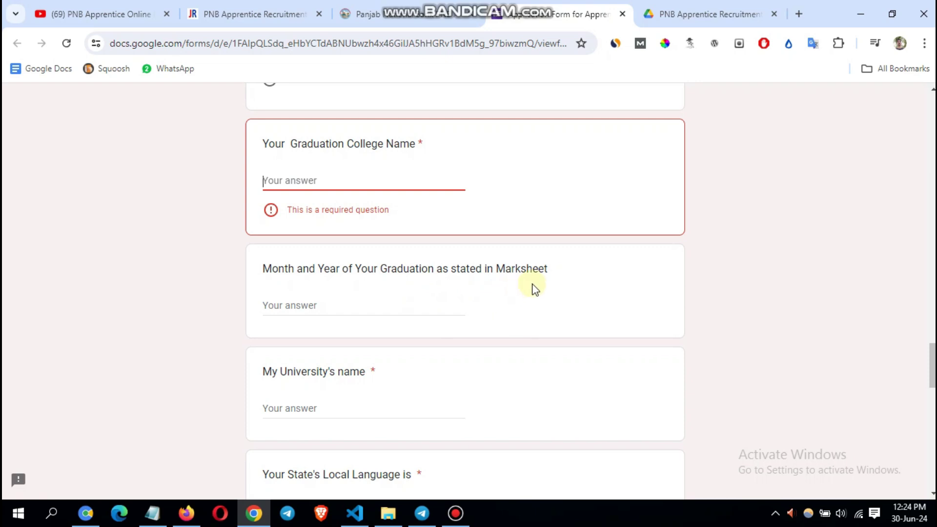
pyautogui.moveTo(361, 270); pyautogui.dragTo(483, 291)
pyautogui.click(342, 315)
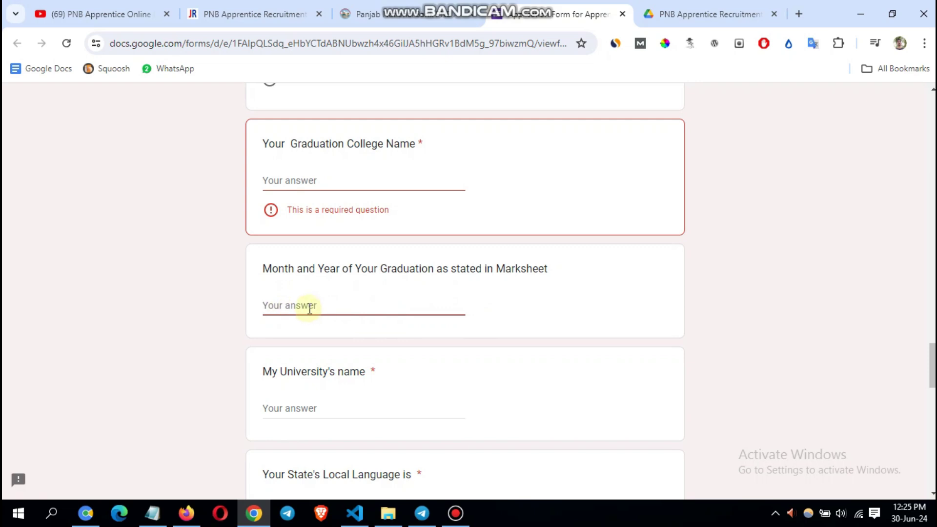
pyautogui.write('08/2024')
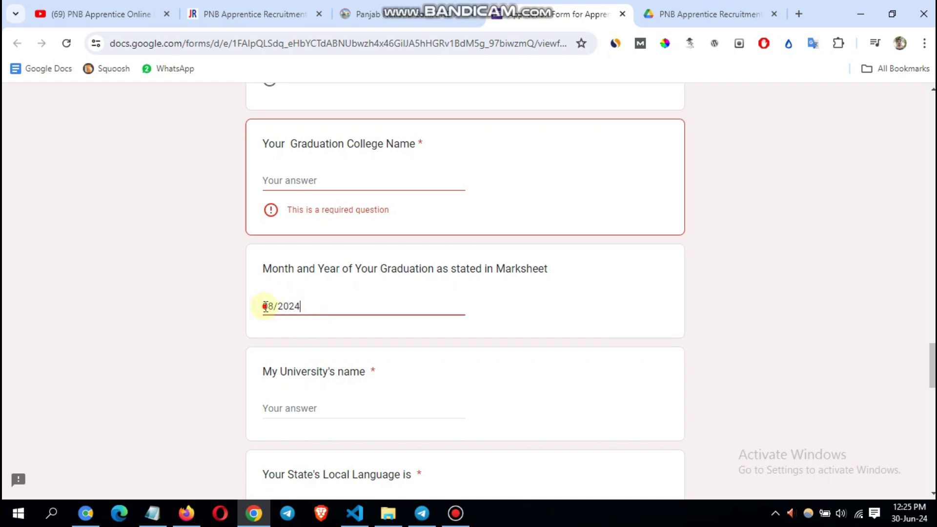
pyautogui.moveTo(265, 306); pyautogui.dragTo(274, 306)
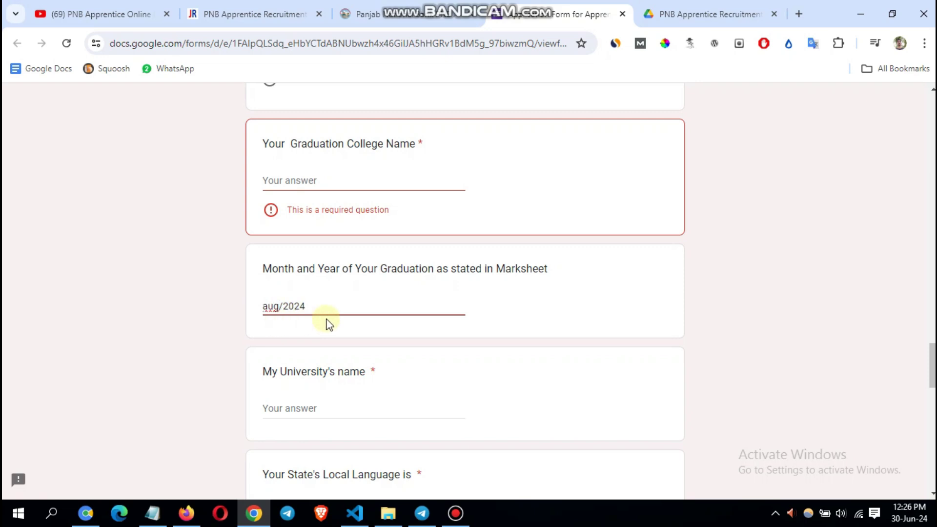
# - Leave the university name and state's local language blank, and answer Yes to being able to speak, read and write the local language
pyautogui.scroll(-3, 414, 293)
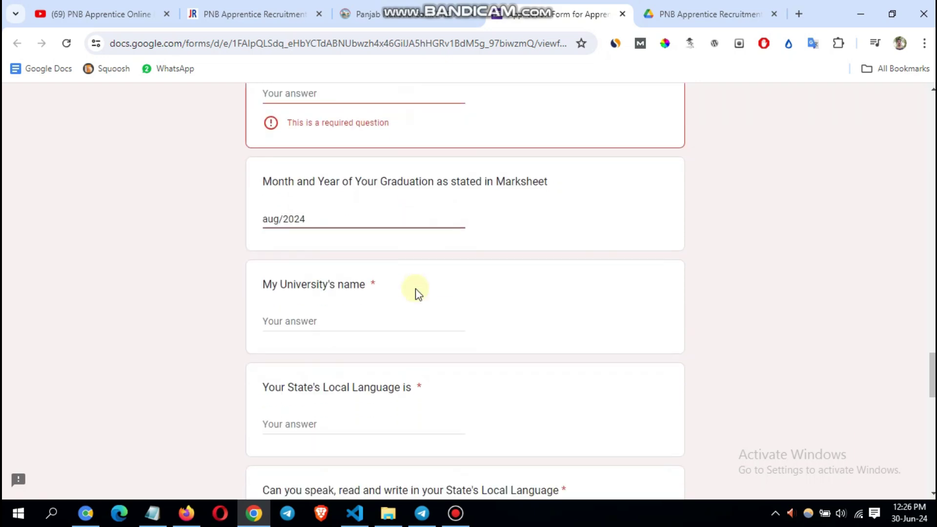
pyautogui.moveTo(280, 234); pyautogui.dragTo(329, 250)
pyautogui.click(330, 266)
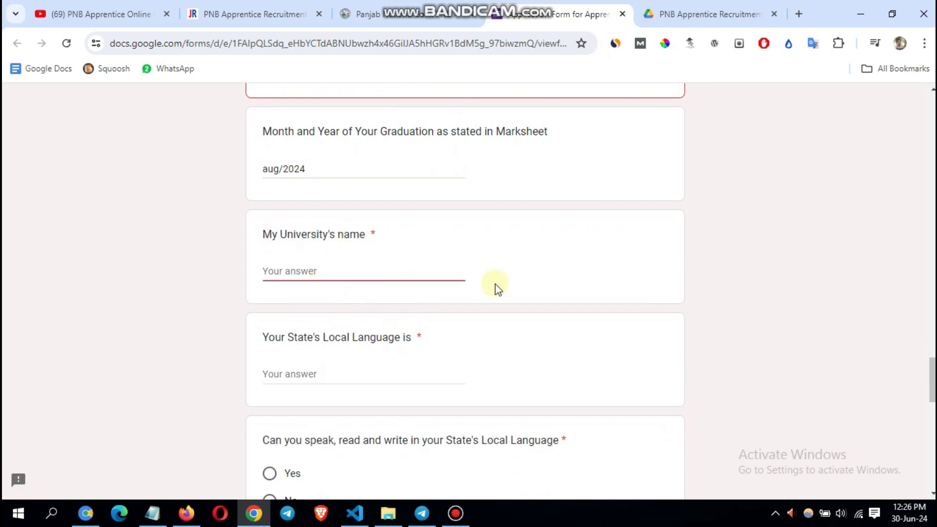
pyautogui.scroll(-1, 442, 285)
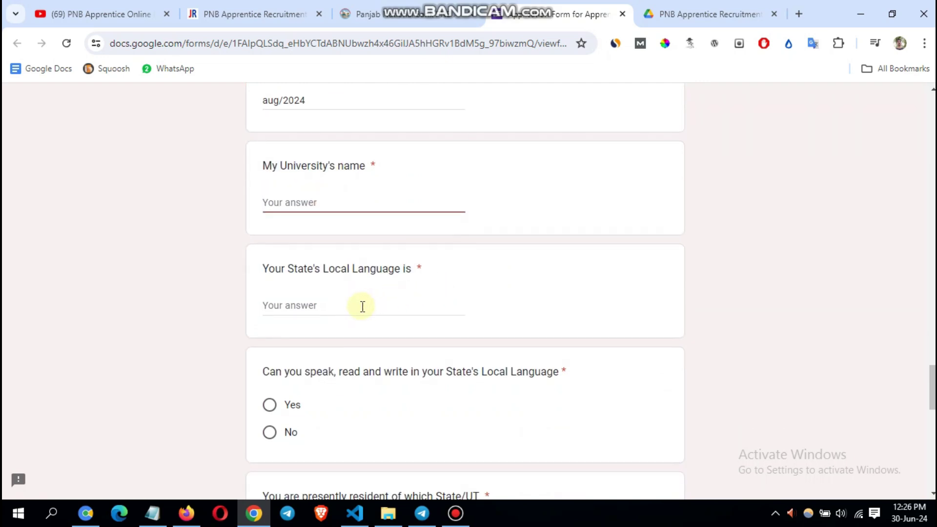
pyautogui.click(360, 307)
pyautogui.scroll(-1, 362, 311)
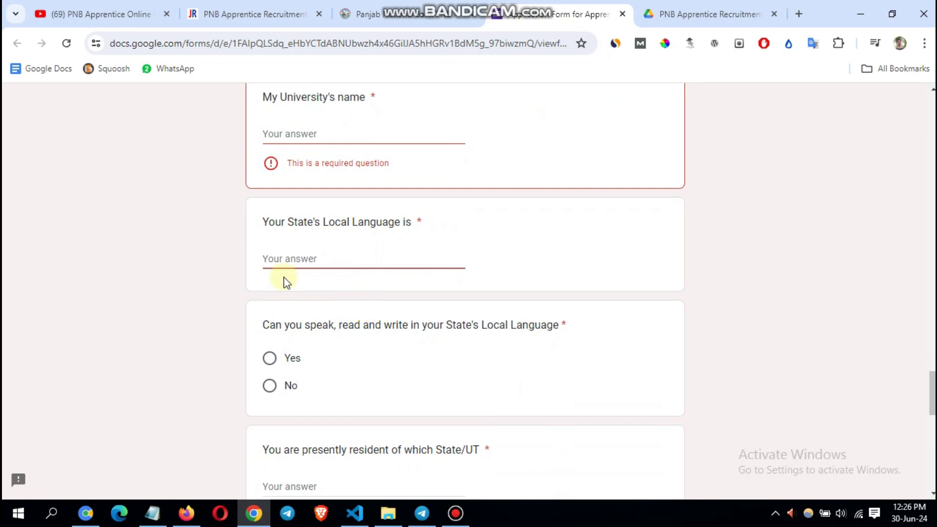
pyautogui.click(572, 257)
pyautogui.scroll(-2, 572, 257)
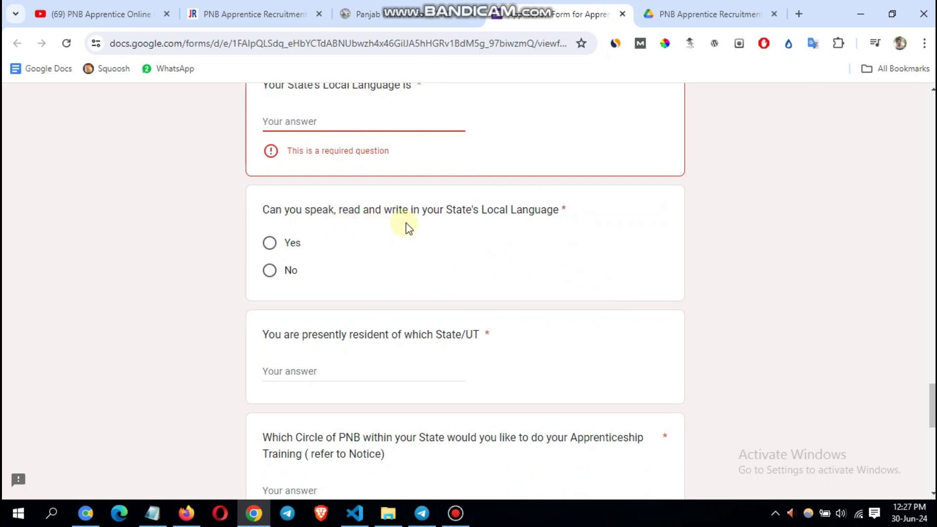
pyautogui.click(270, 243)
# - Look over the questions on state of residence, preferred PNB circle and maximum 10 district choices, leaving them blank
pyautogui.scroll(-2, 437, 278)
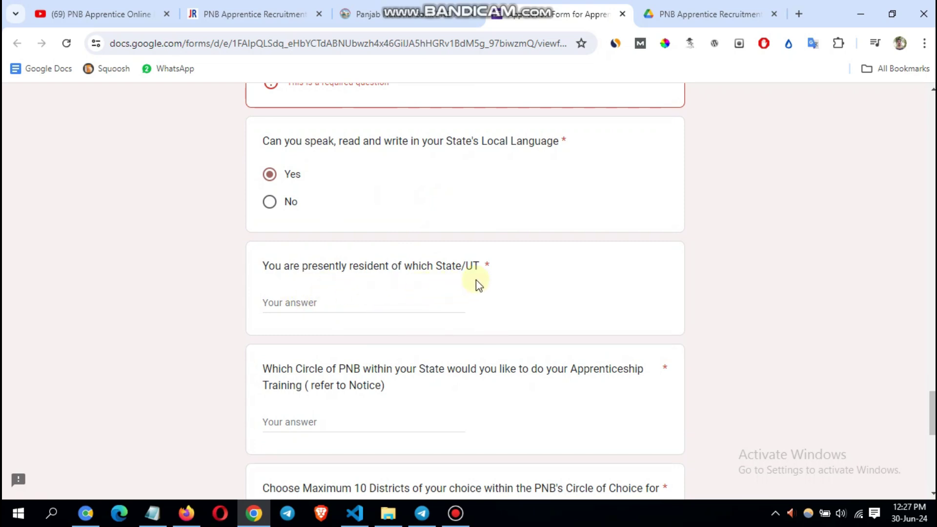
pyautogui.click(283, 305)
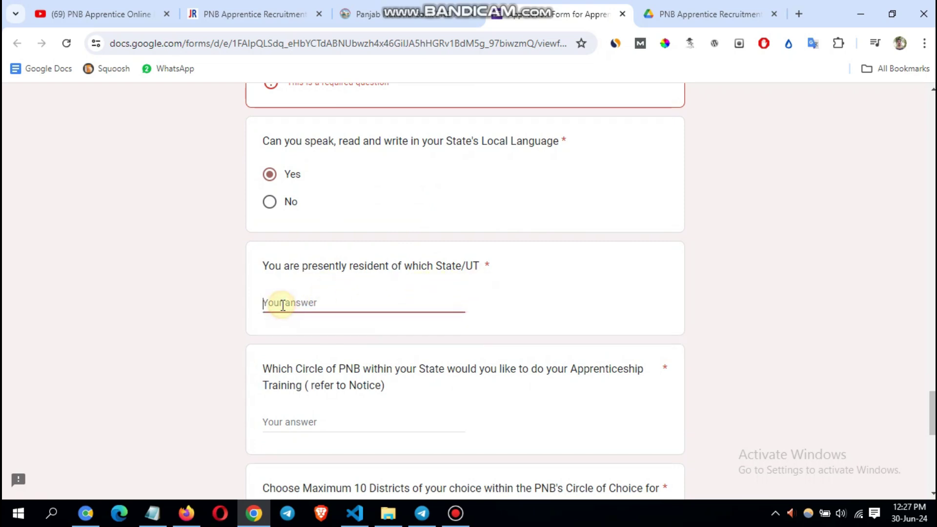
pyautogui.scroll(-4, 563, 322)
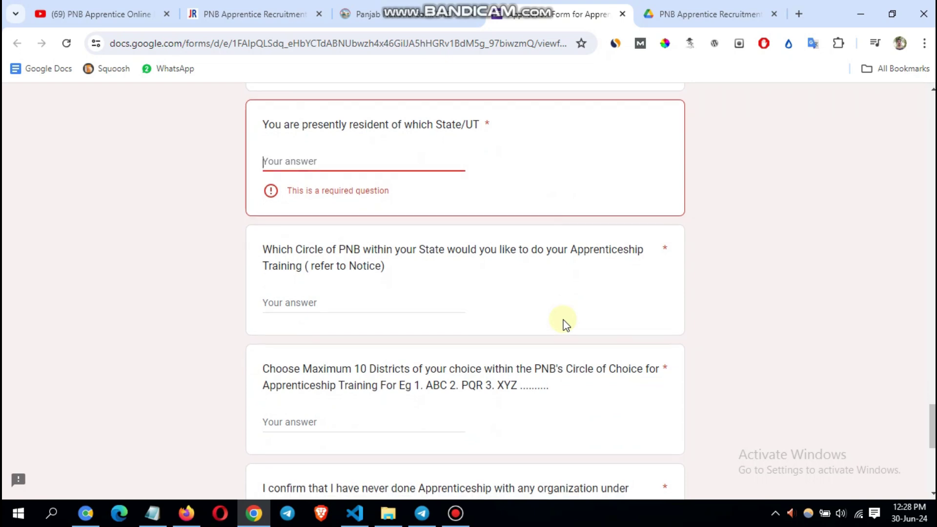
pyautogui.scroll(-2, 377, 304)
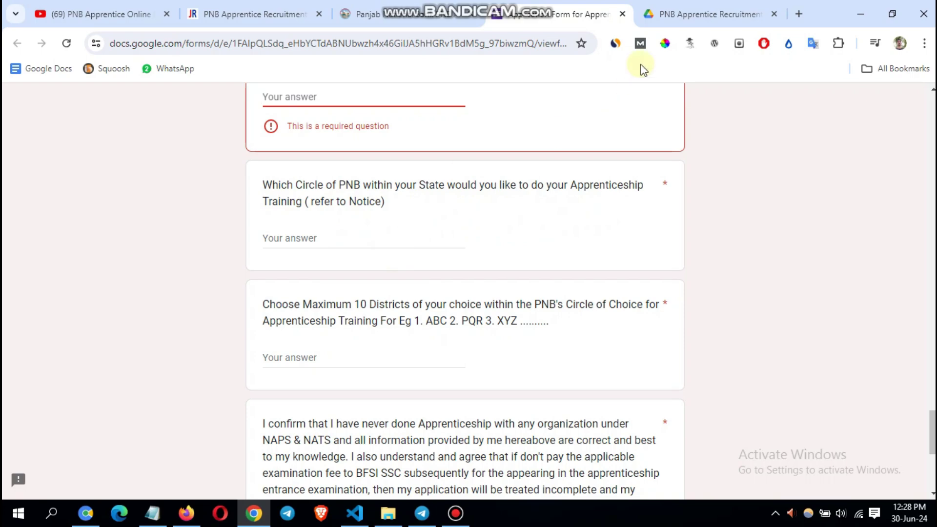
# - Switch to the notification PDF and find the Uttar Pradesh circles in the seat table on page 4
pyautogui.click(692, 13)
pyautogui.scroll(7, 518, 274)
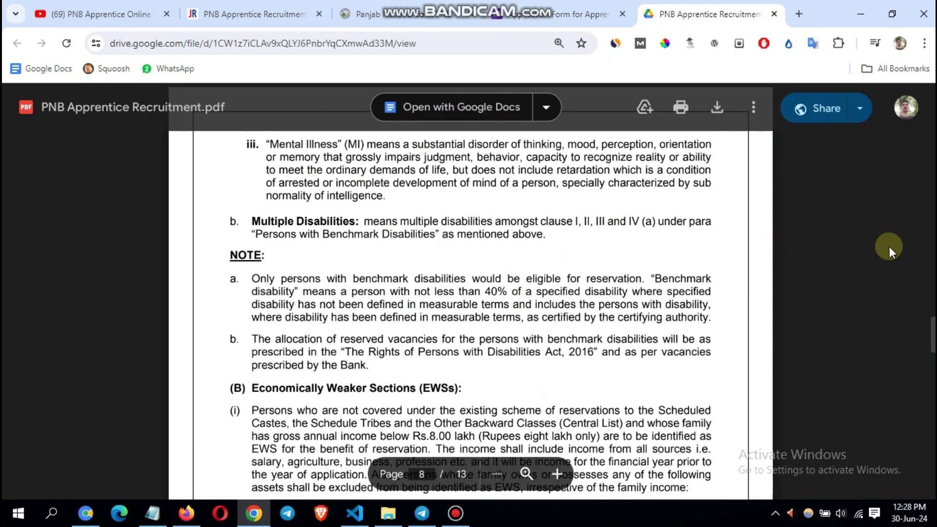
pyautogui.moveTo(933, 335); pyautogui.dragTo(933, 249)
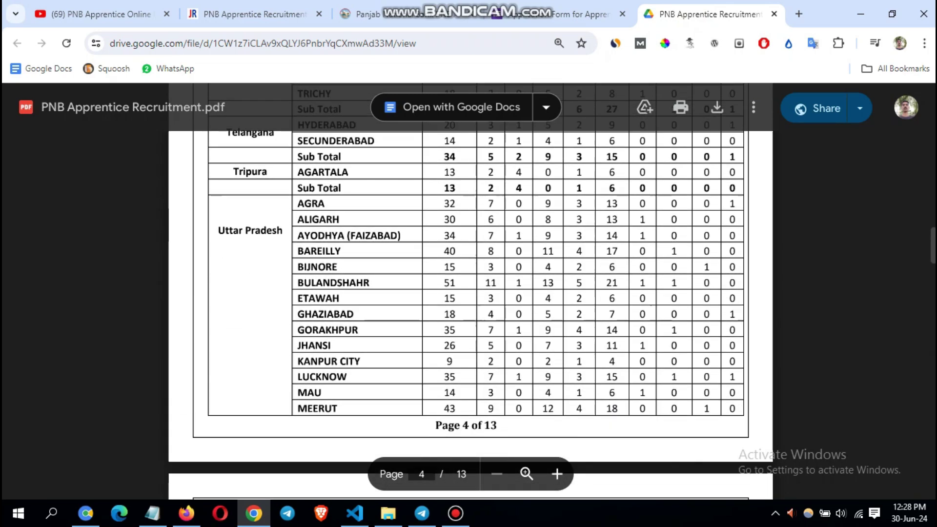
# - Highlight the Uttar Pradesh circle names from Agra to Meerut in the PDF's seat table, then clear the selection
pyautogui.moveTo(222, 229); pyautogui.dragTo(356, 403)
pyautogui.click(301, 204)
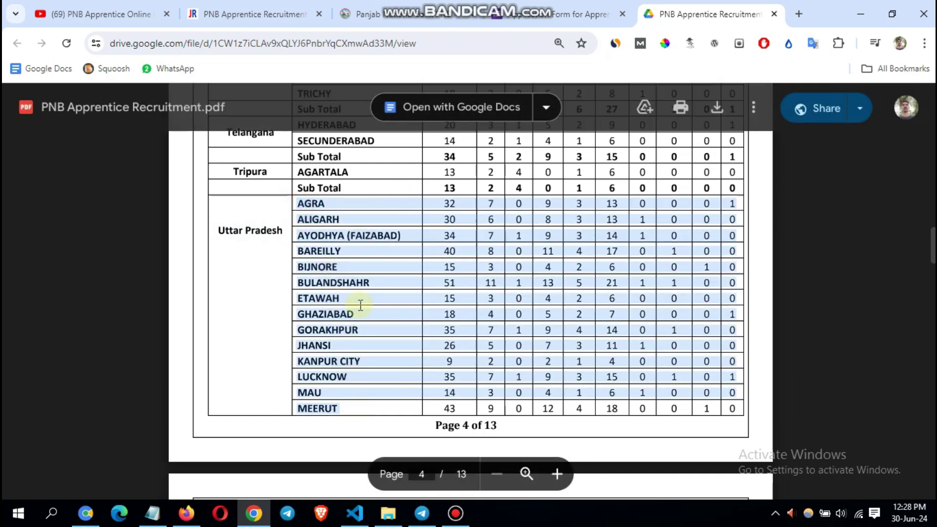
pyautogui.click(360, 287)
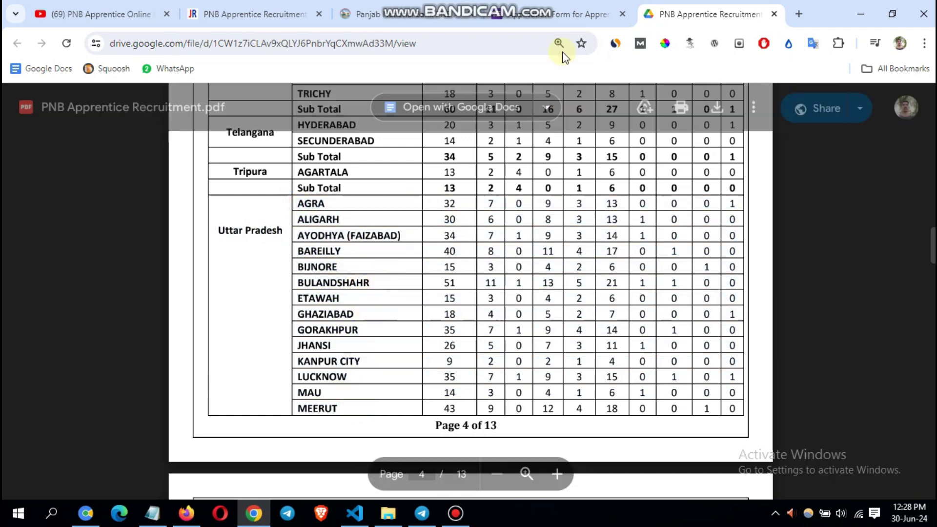
# - Return to the application form and examine the example format for the maximum 10 district choices, leaving the answer blank
pyautogui.click(556, 14)
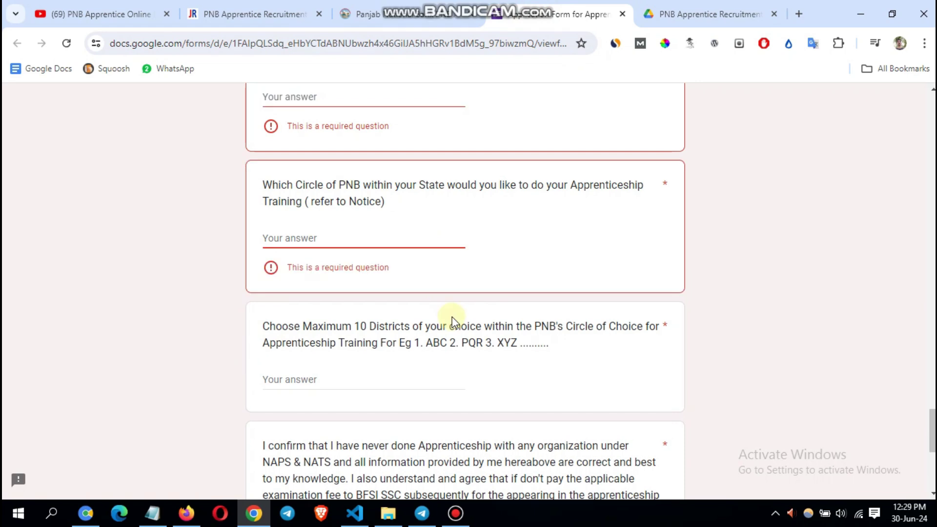
pyautogui.scroll(-3, 452, 317)
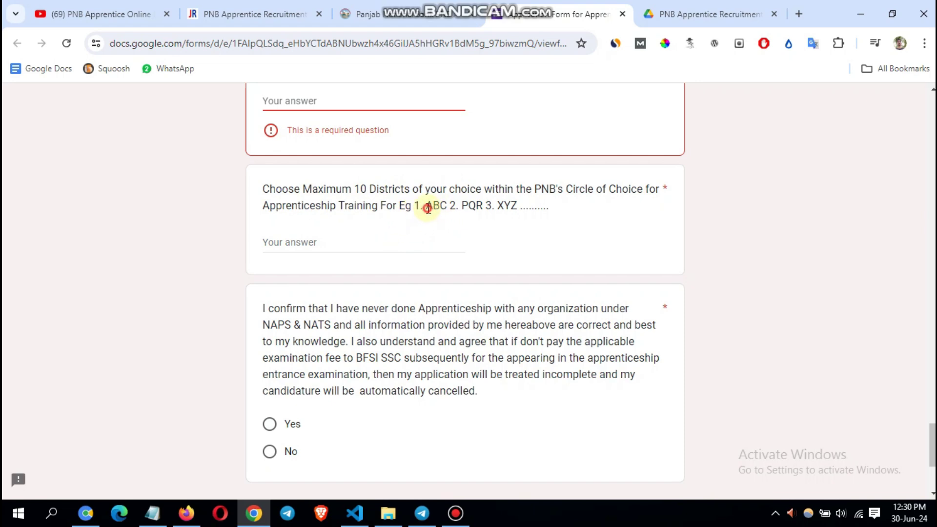
pyautogui.moveTo(427, 209); pyautogui.dragTo(487, 203)
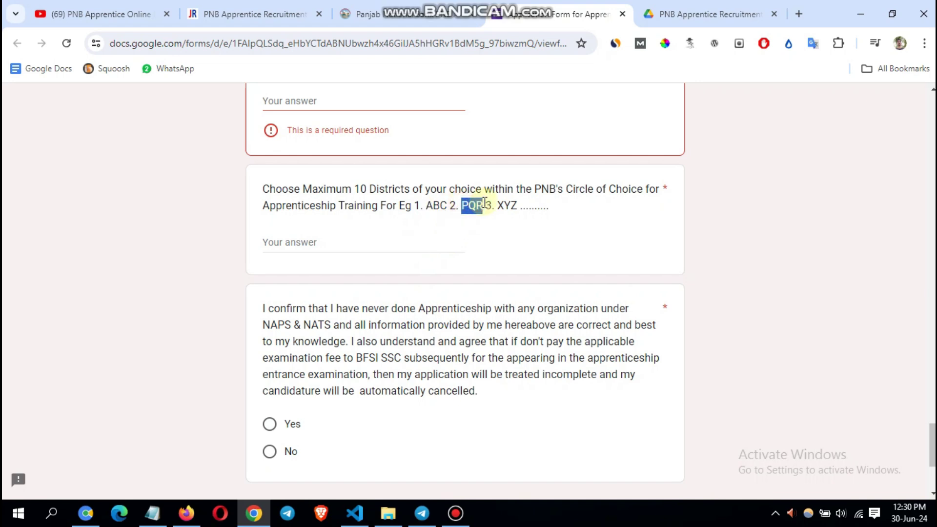
pyautogui.click(390, 207)
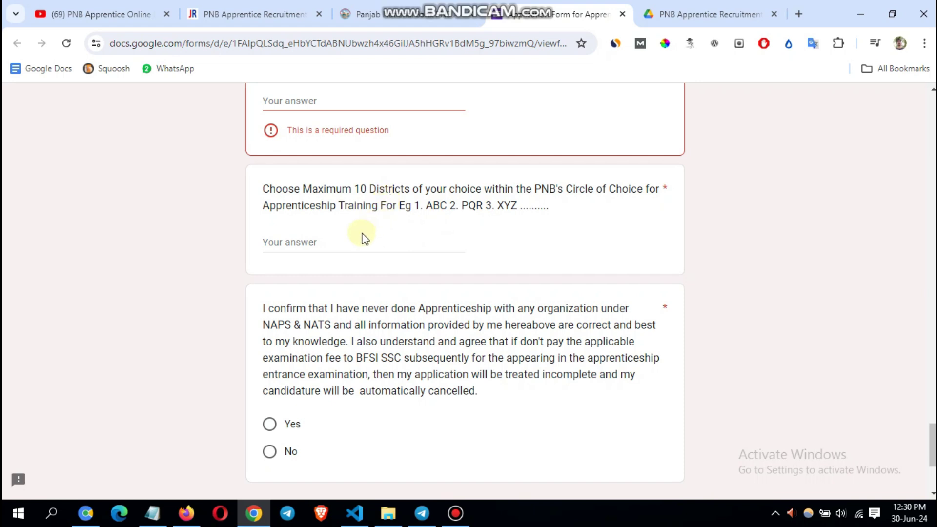
pyautogui.click(329, 244)
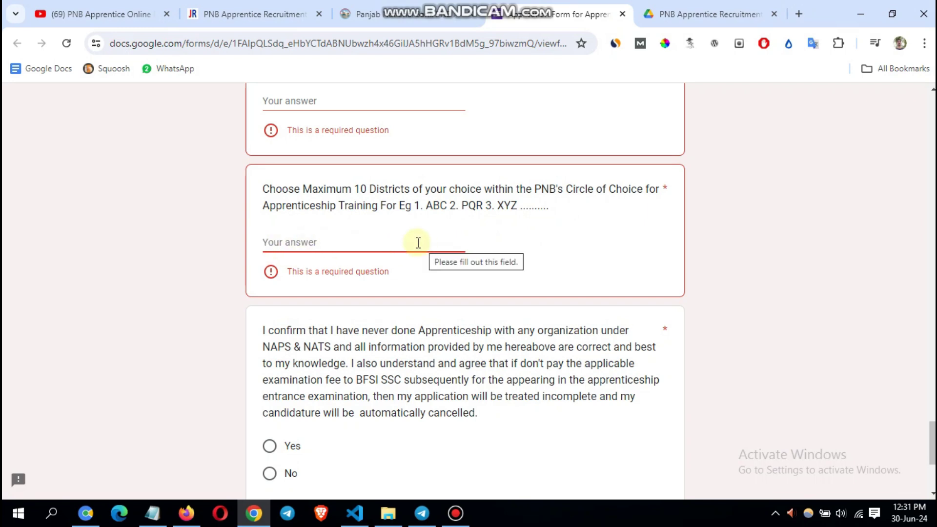
# - Read the declaration about no prior apprenticeship under NAPS & NATS and the examination fee, and answer Yes to it
pyautogui.scroll(-2, 481, 283)
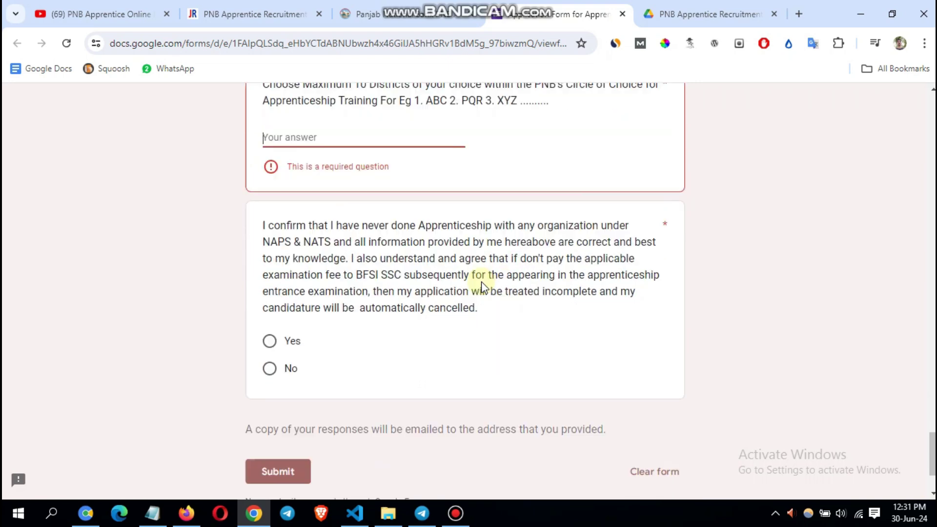
pyautogui.scroll(-1, 481, 285)
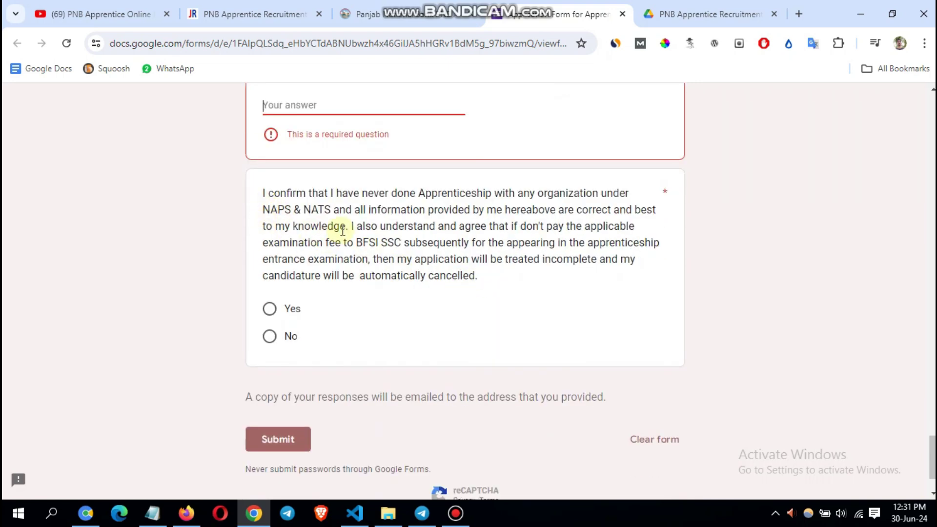
pyautogui.moveTo(341, 226); pyautogui.dragTo(383, 274)
pyautogui.click(393, 295)
pyautogui.click(269, 308)
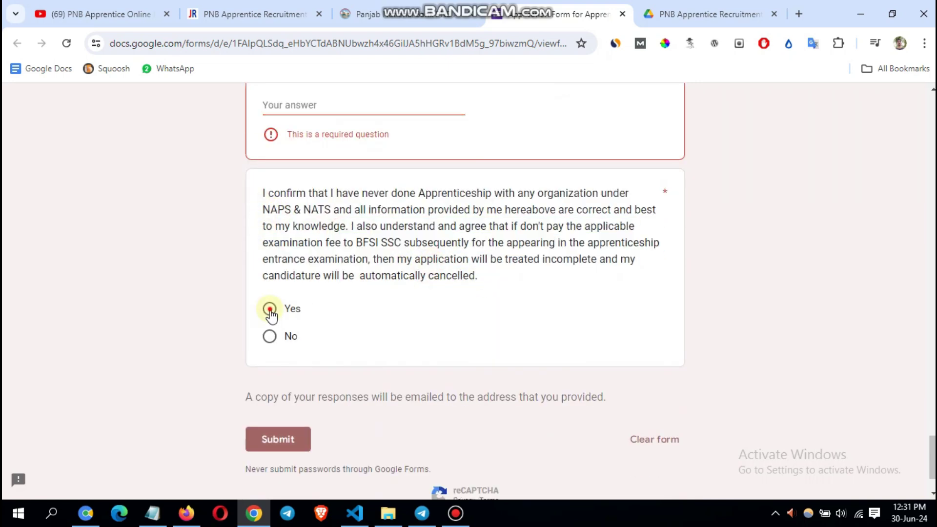
pyautogui.click(273, 442)
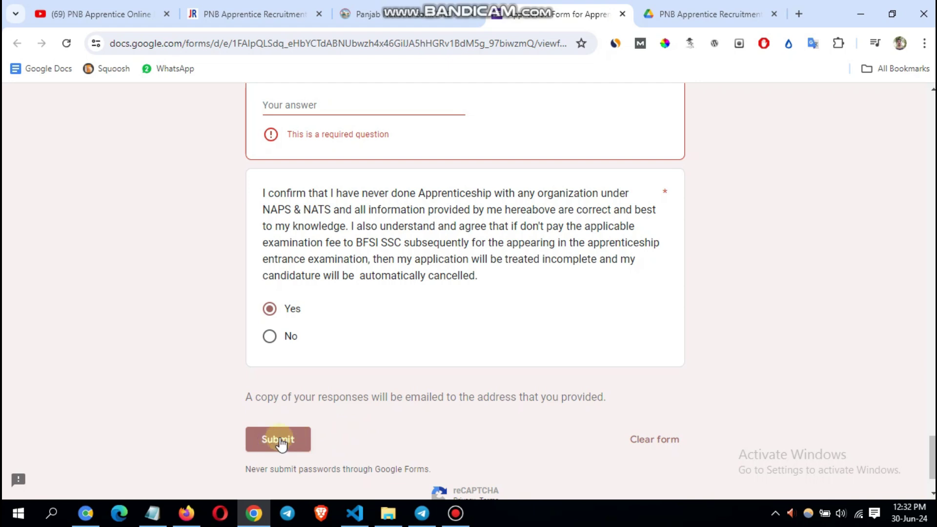
# - Review the form's answers and blank required questions, including the examination fee and scribe sections, and finish at the form's heading
pyautogui.scroll(-2, 259, 441)
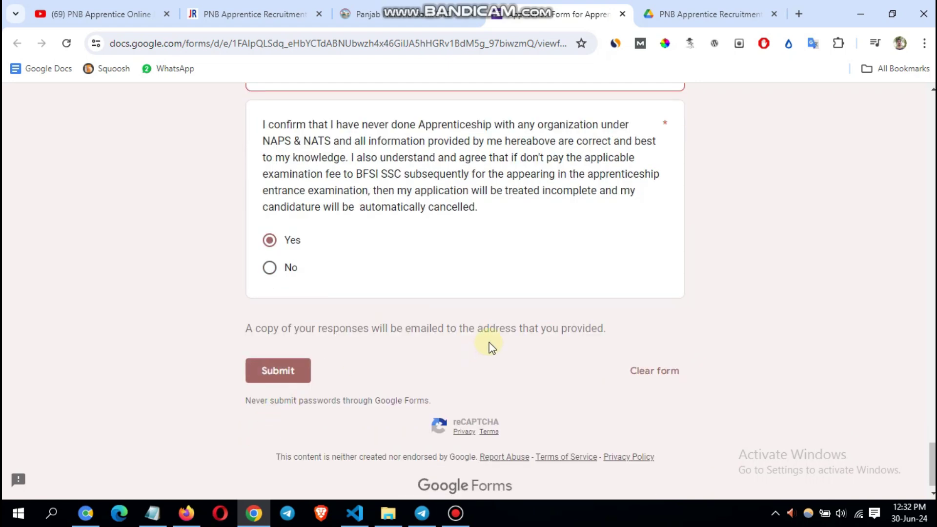
pyautogui.scroll(15, 489, 347)
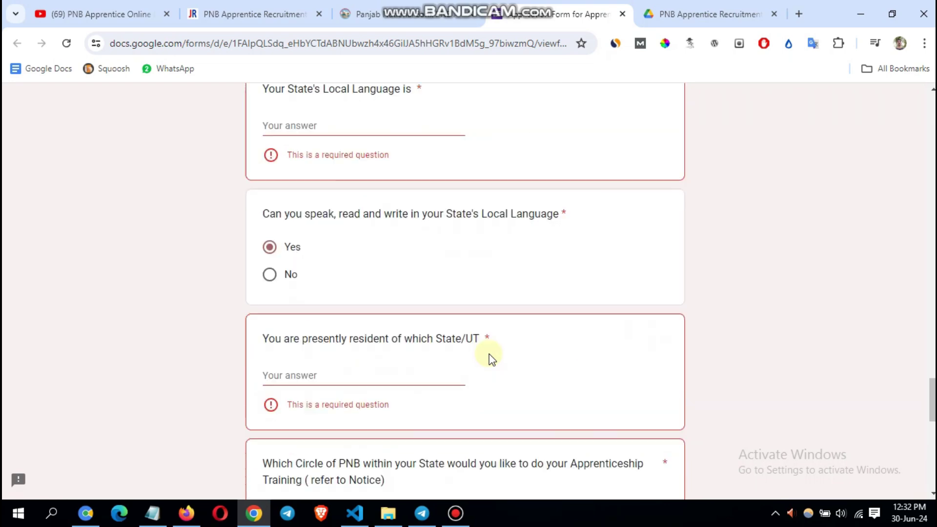
pyautogui.scroll(10, 489, 353)
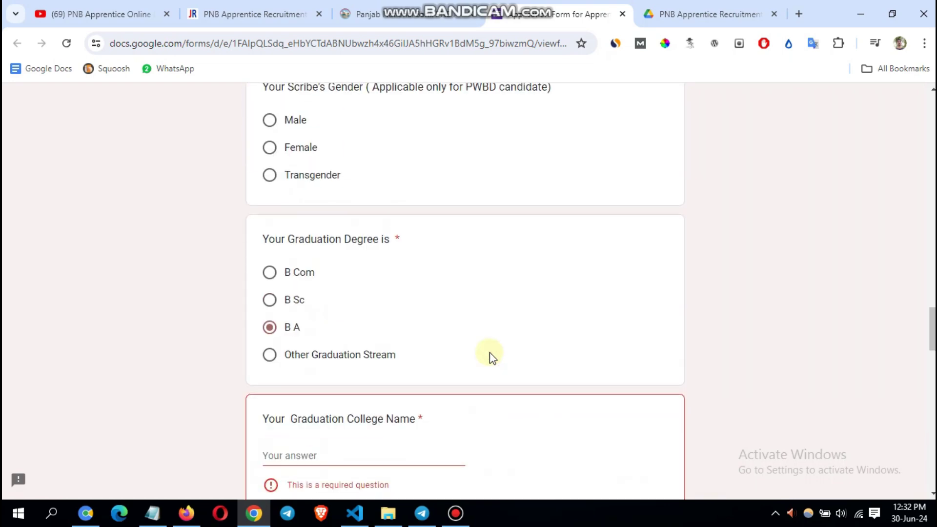
pyautogui.scroll(15, 491, 356)
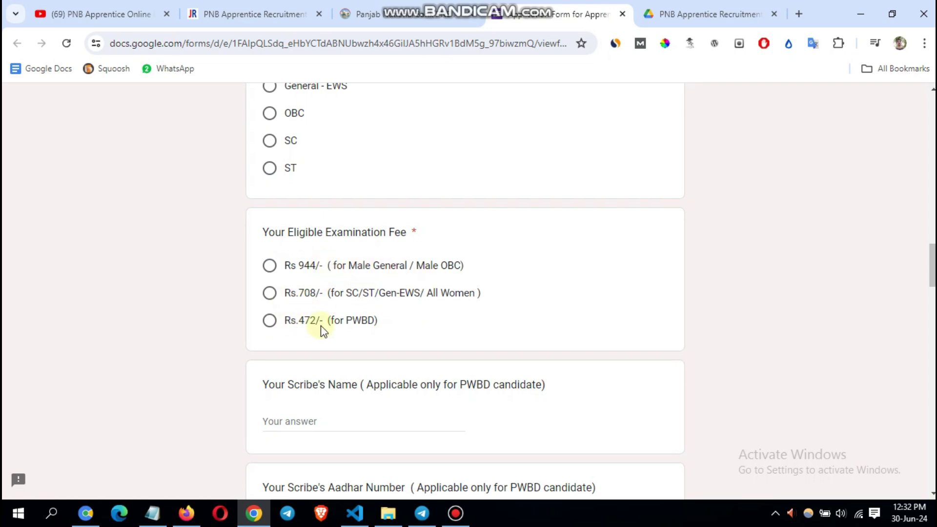
pyautogui.scroll(-7, 382, 322)
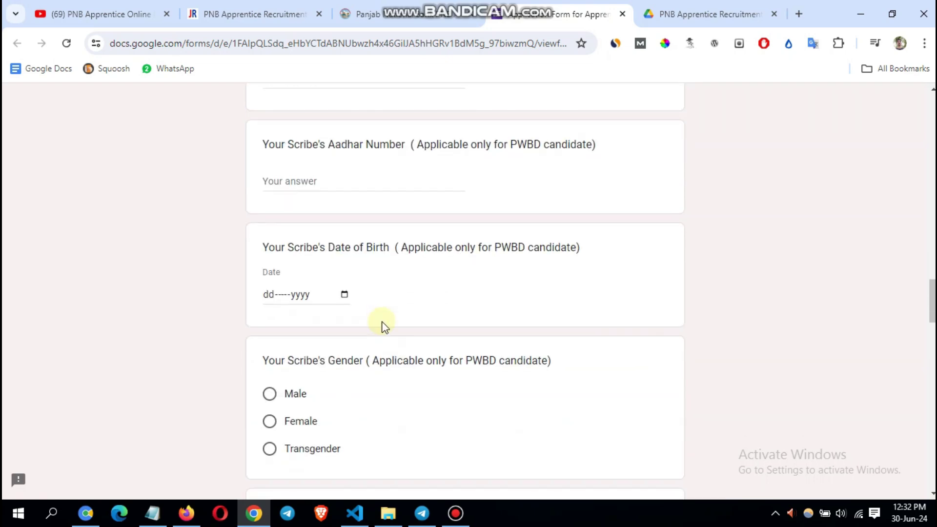
pyautogui.scroll(-15, 385, 322)
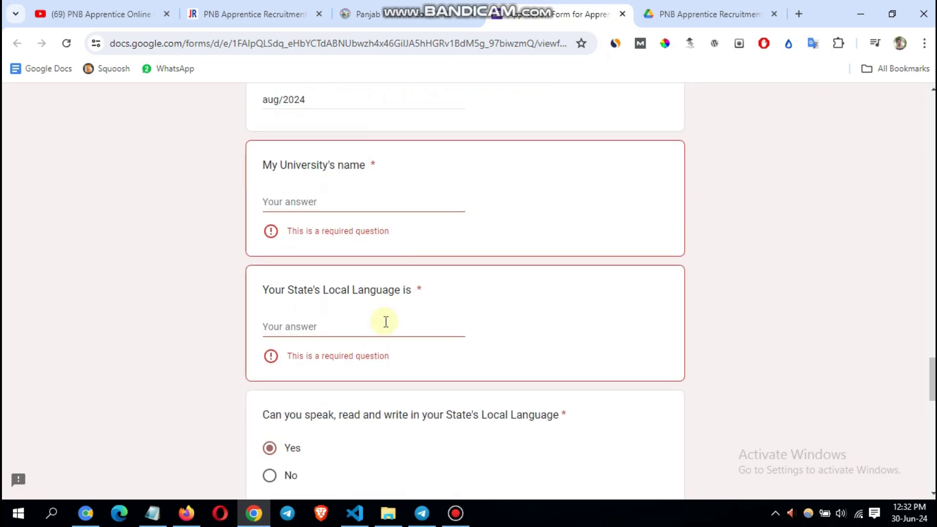
pyautogui.scroll(-12, 385, 322)
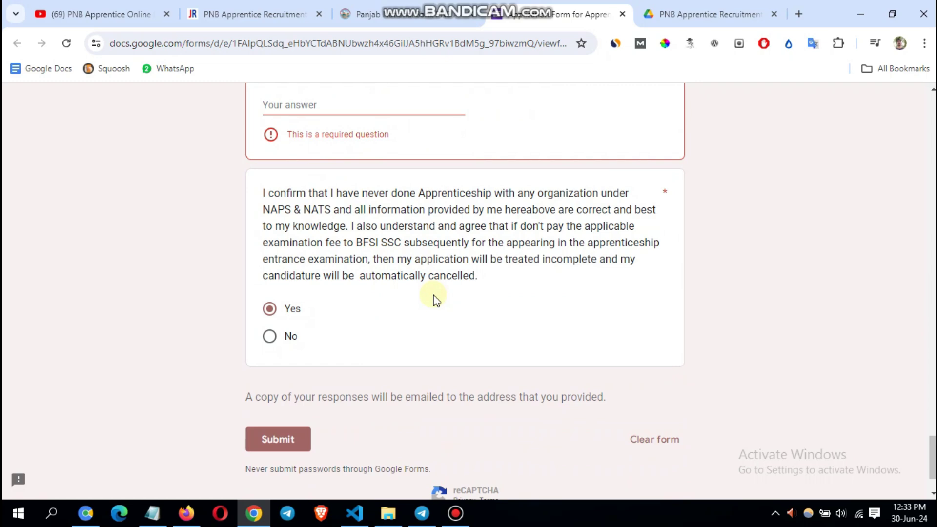
pyautogui.scroll(-2, 405, 219)
pyautogui.scroll(10, 405, 221)
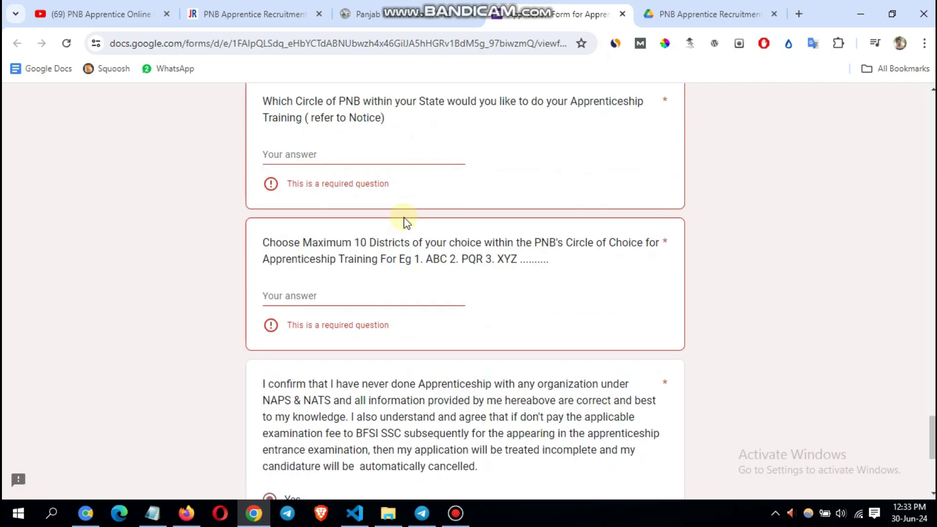
pyautogui.scroll(15, 404, 222)
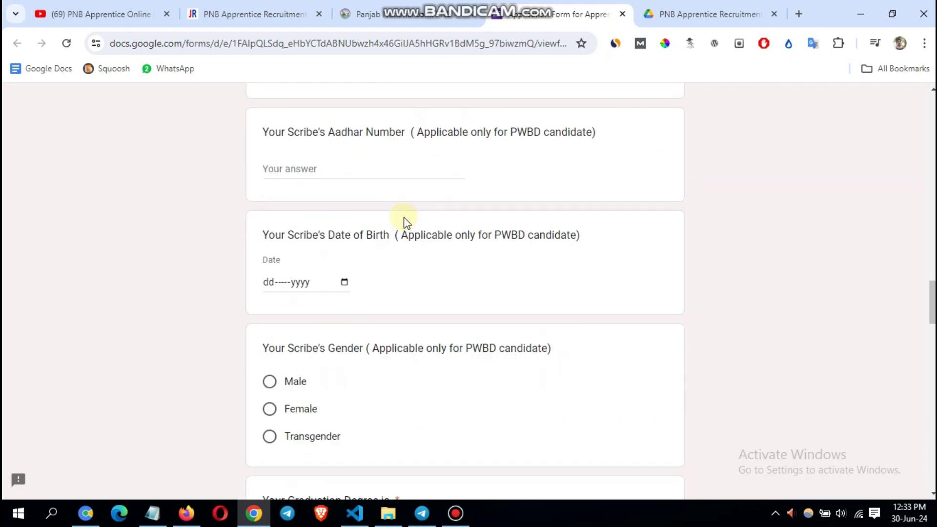
pyautogui.scroll(20, 402, 224)
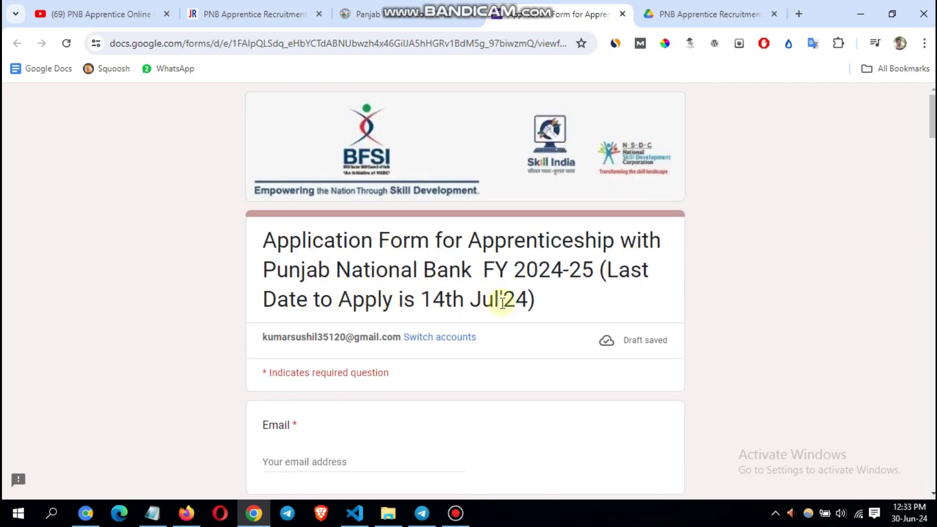
# - Switch to the govjobsarkari.com notice and review its overview, important dates, application fee and vacancy details by category
pyautogui.click(405, 19)
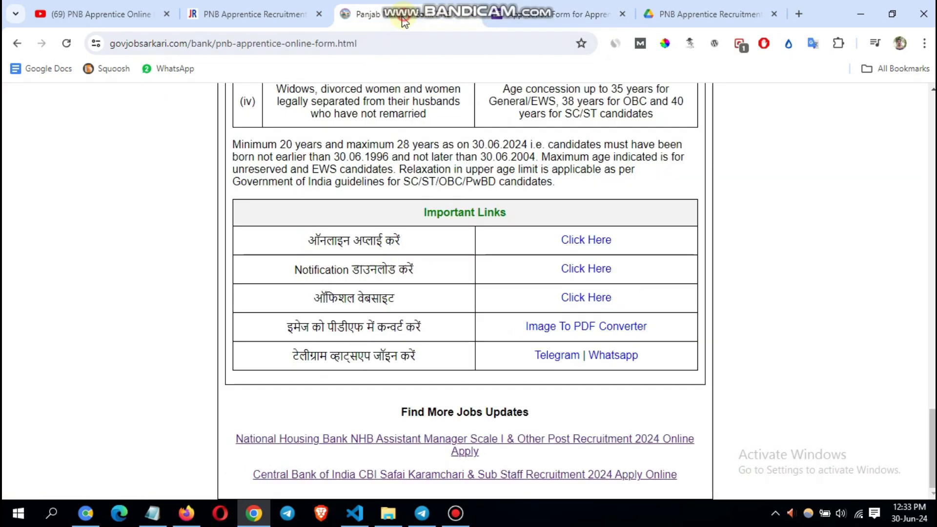
pyautogui.scroll(20, 337, 296)
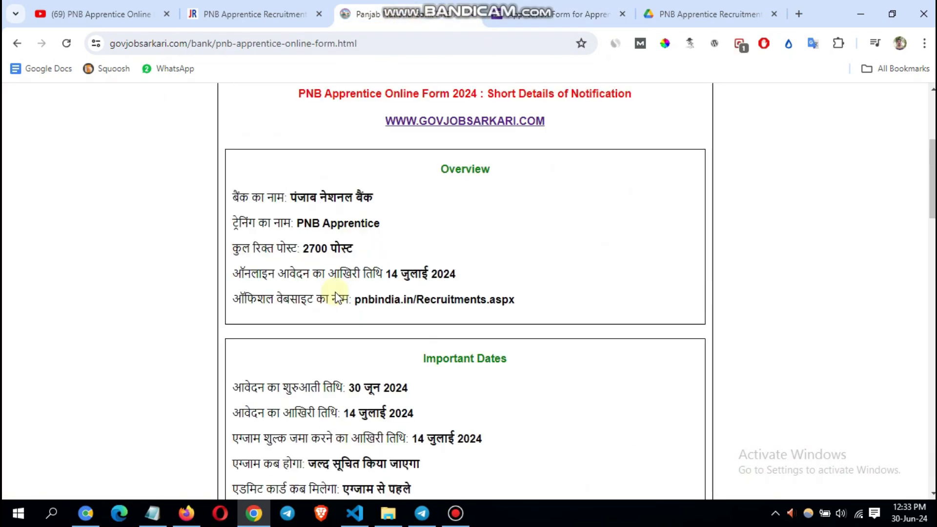
pyautogui.scroll(4, 336, 295)
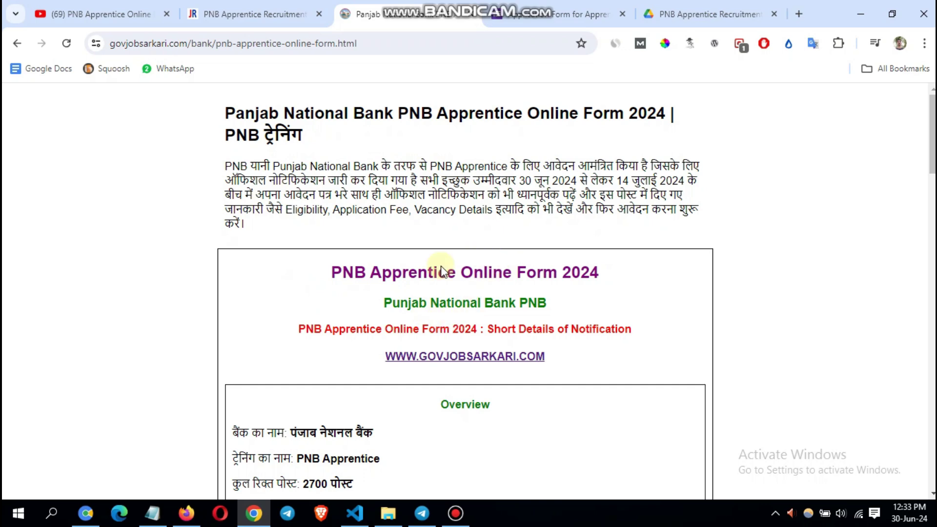
pyautogui.scroll(-7, 456, 298)
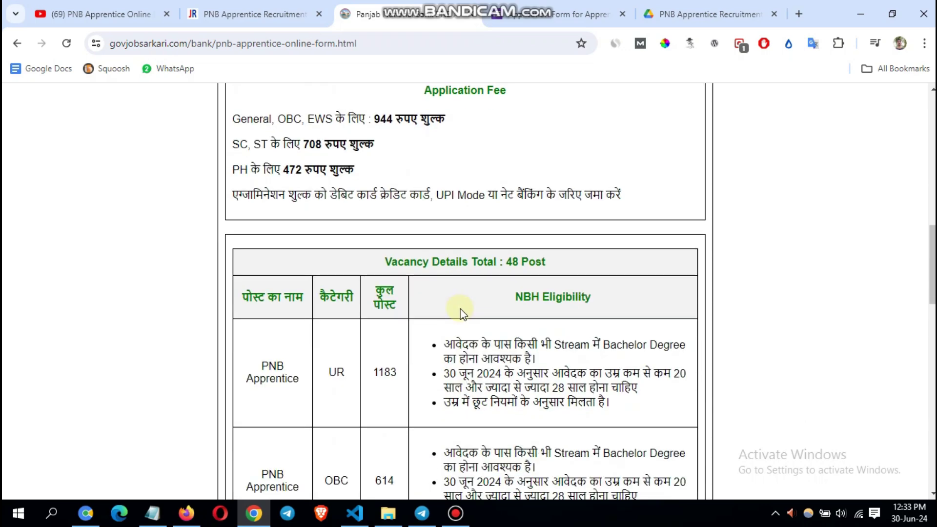
pyautogui.scroll(-3, 461, 313)
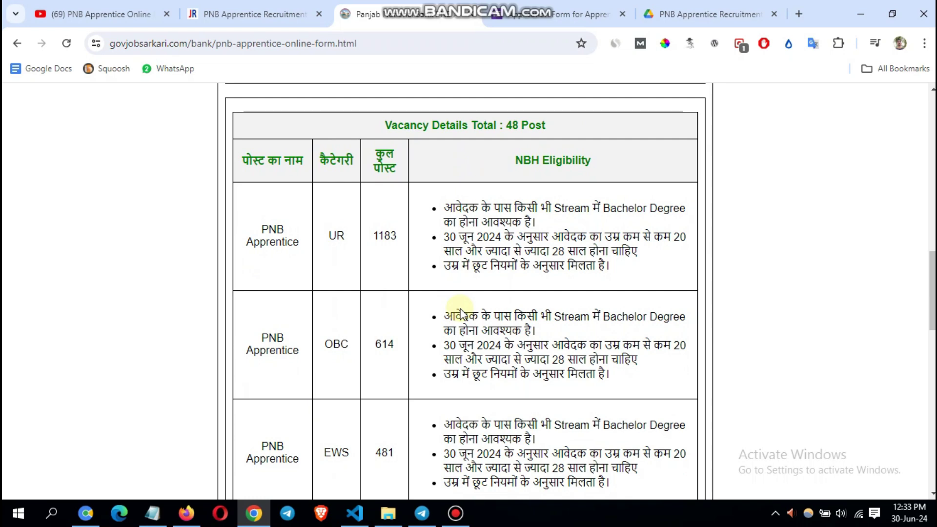
pyautogui.scroll(2, 461, 313)
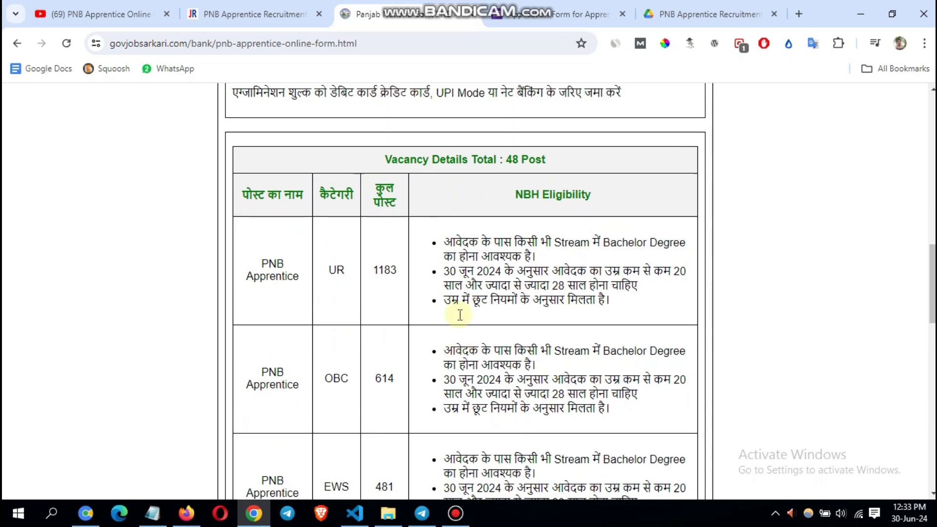